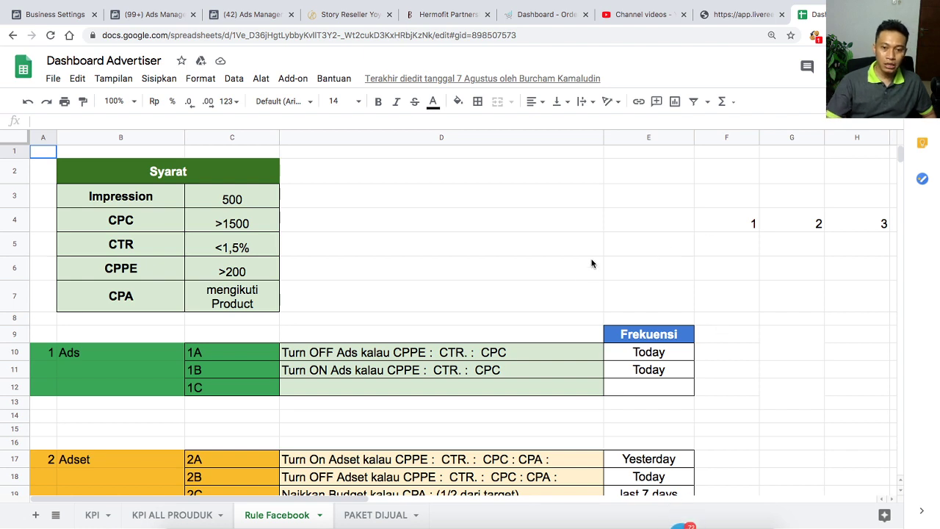
# Review the Syarat table's thresholds for Impression, CPC, CTR, CPPE and CPA on the Rule Facebook sheet.
pyautogui.click(551, 274)
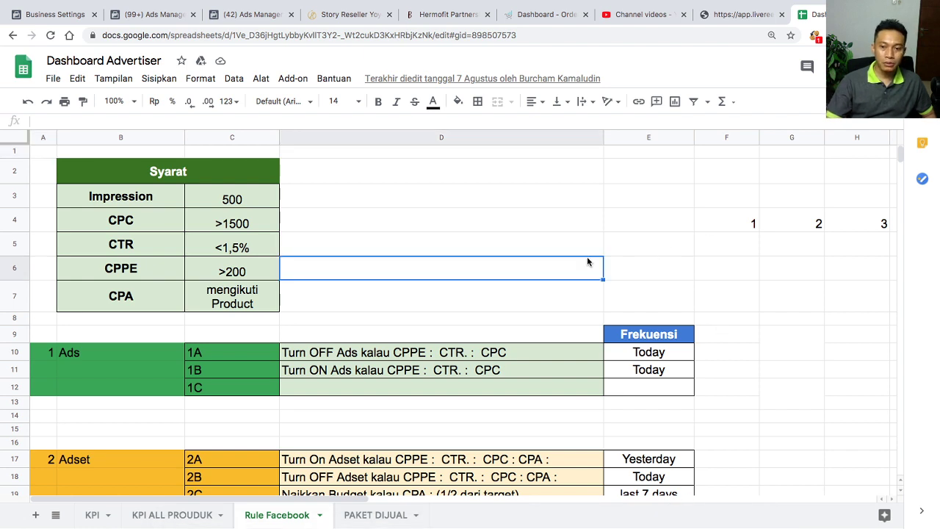
pyautogui.click(644, 273)
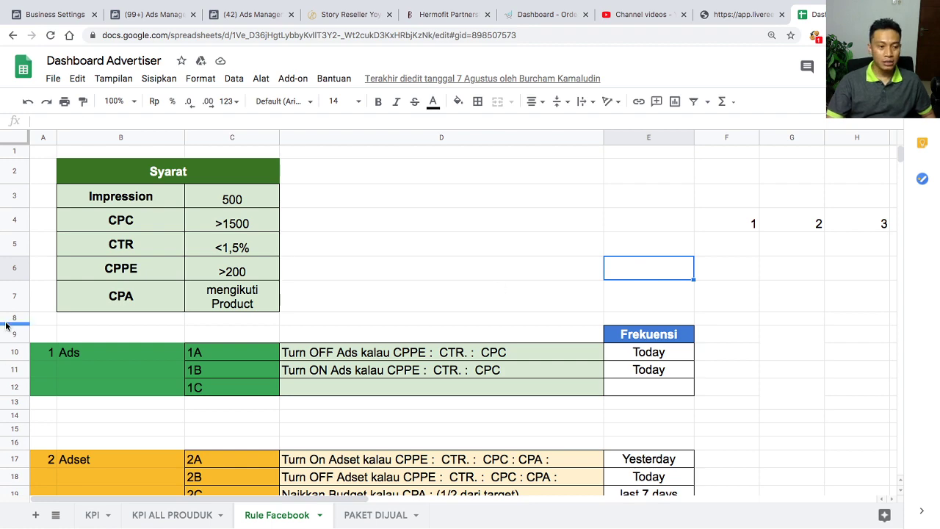
pyautogui.scroll(-2, 452, 278)
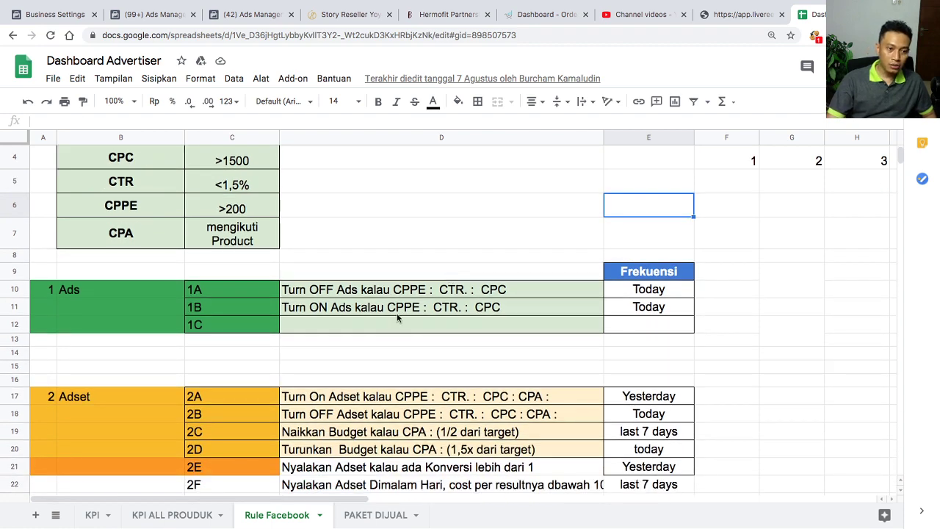
pyautogui.scroll(1, 399, 315)
pyautogui.moveTo(80, 162); pyautogui.dragTo(246, 261)
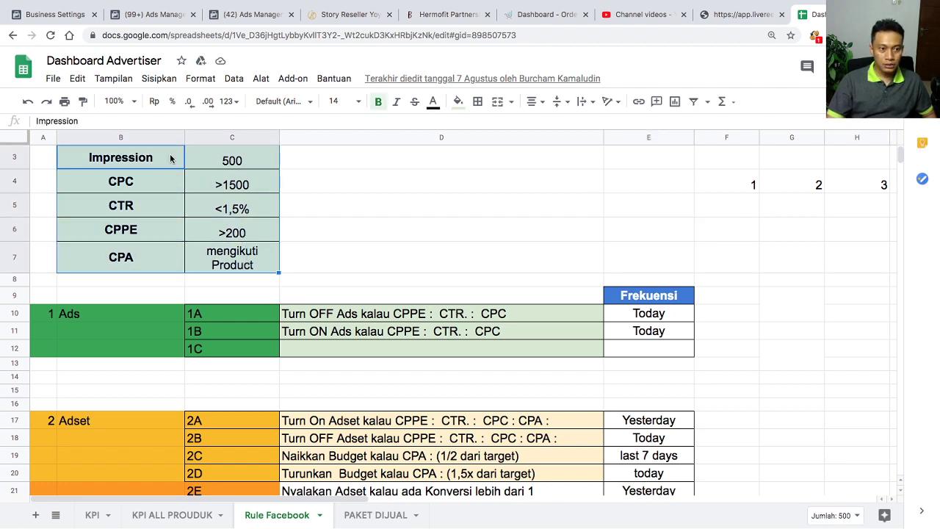
pyautogui.click(246, 161)
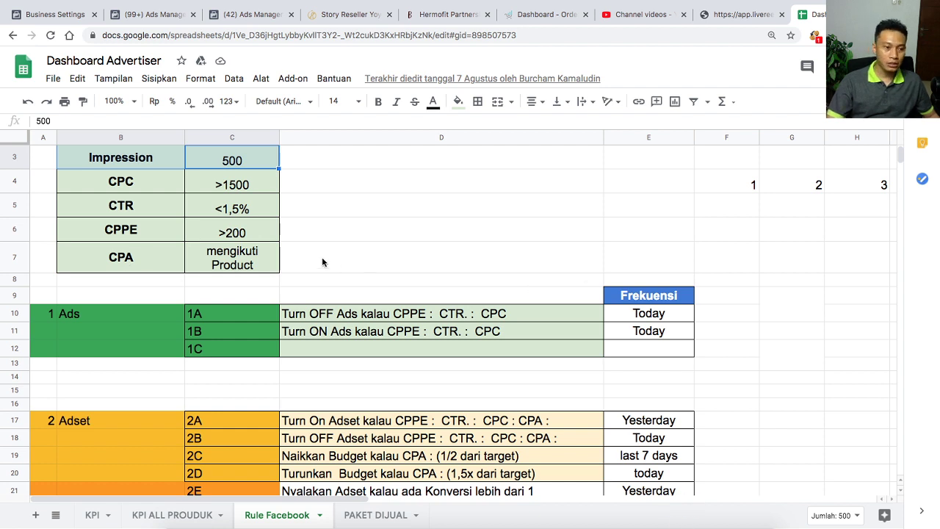
pyautogui.click(743, 297)
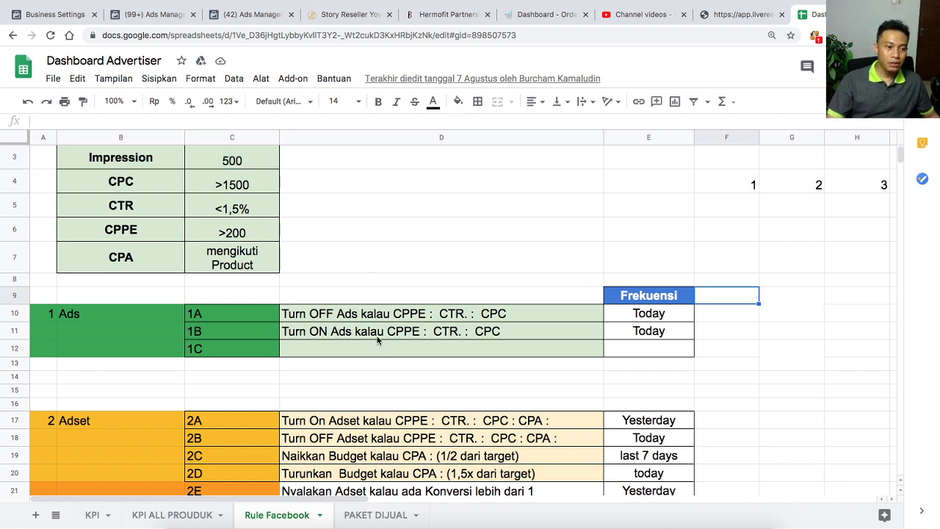
# Examine the rule lists for the Ads, Adset and Campaign level sections on the Rule Facebook sheet.
pyautogui.scroll(-3, 378, 340)
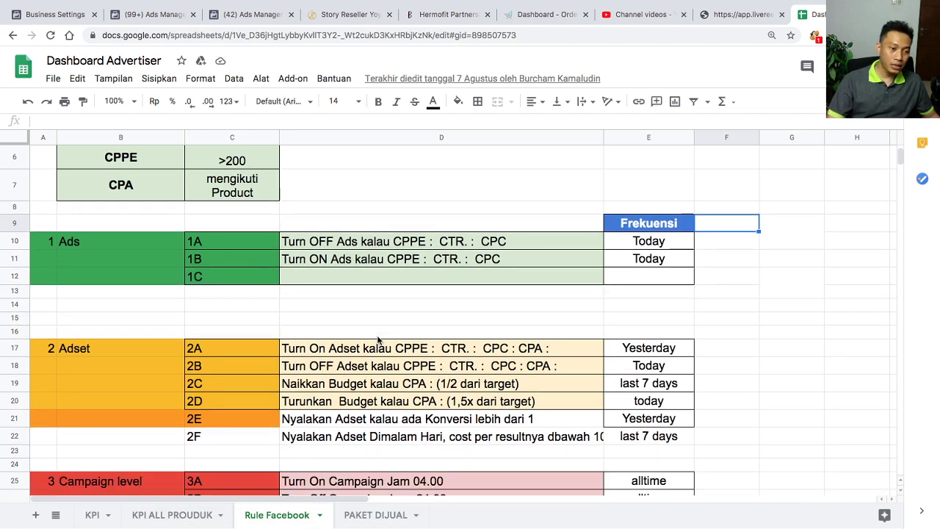
pyautogui.click(122, 246)
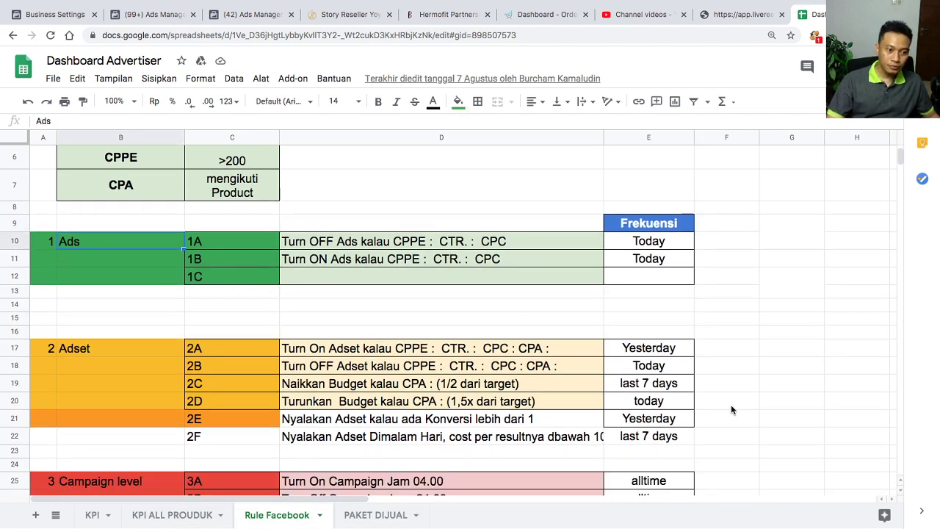
pyautogui.scroll(-2, 284, 424)
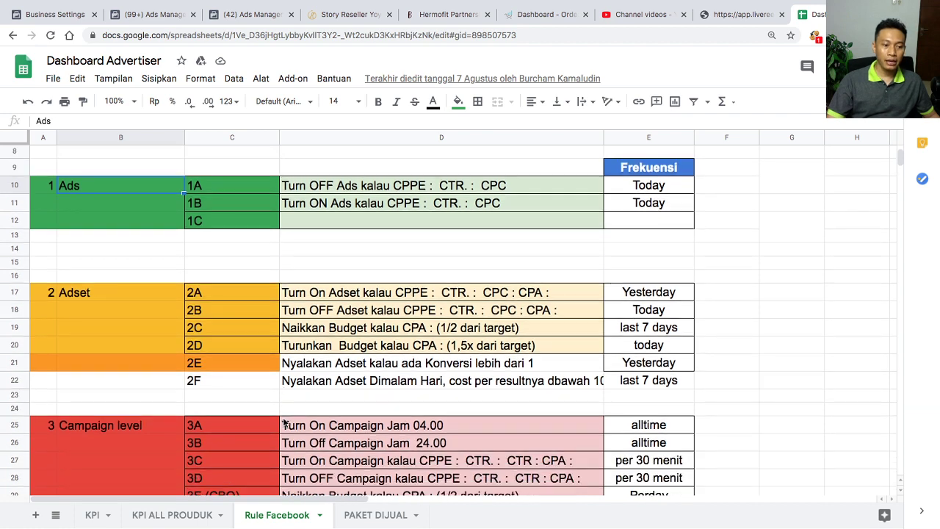
pyautogui.click(131, 312)
pyautogui.scroll(-2, 153, 429)
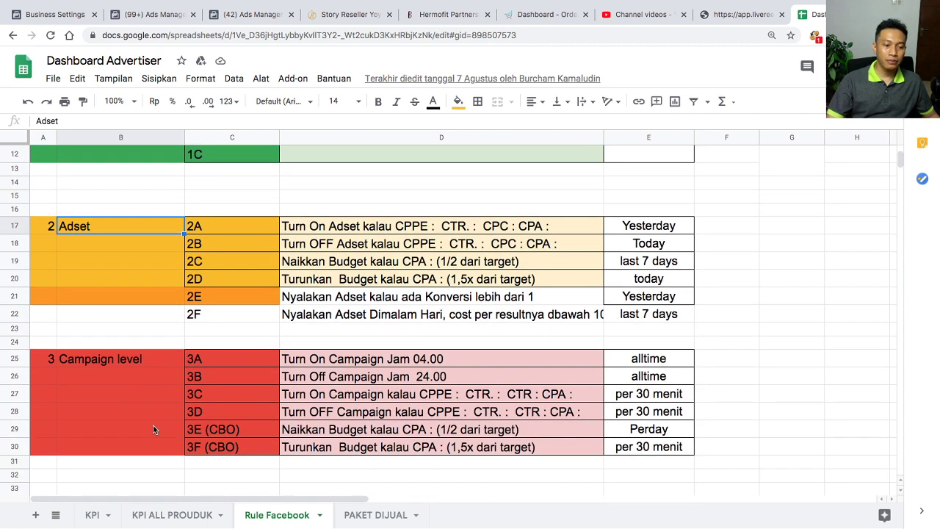
pyautogui.click(105, 359)
pyautogui.scroll(2, 101, 197)
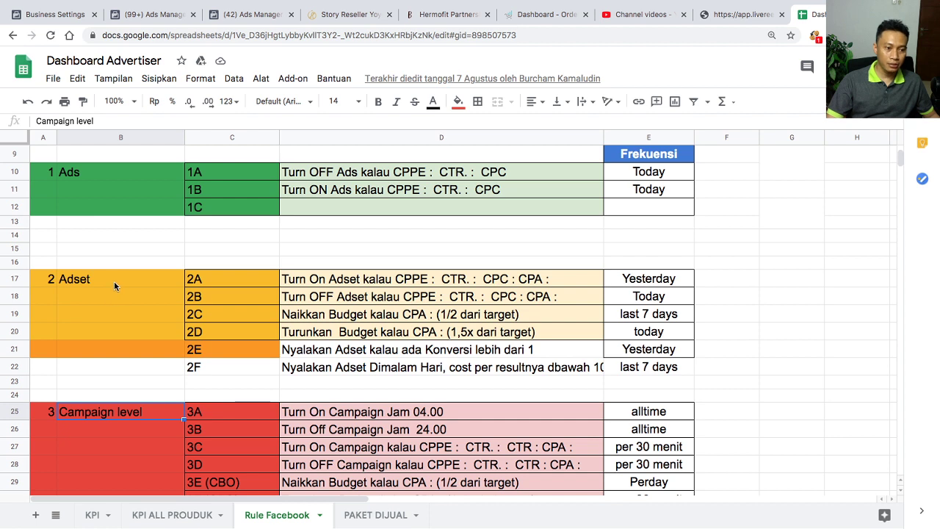
pyautogui.click(853, 289)
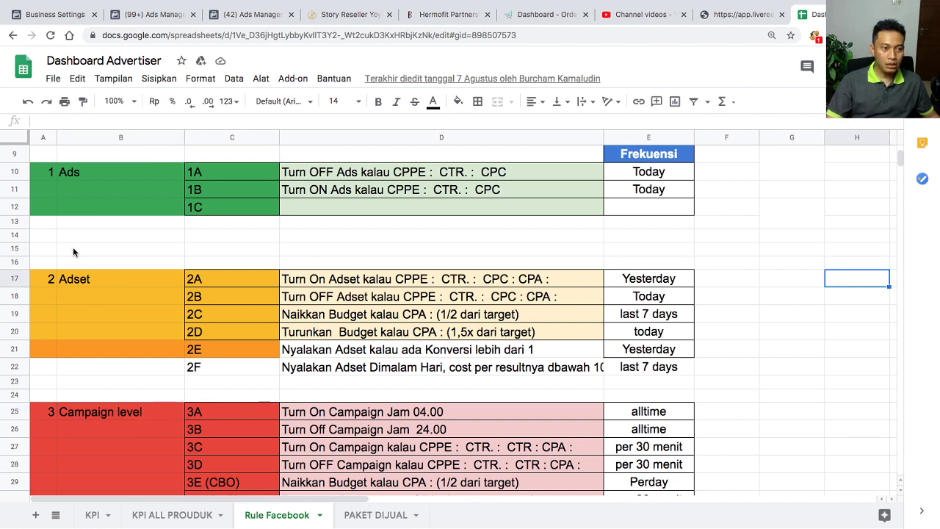
pyautogui.click(79, 174)
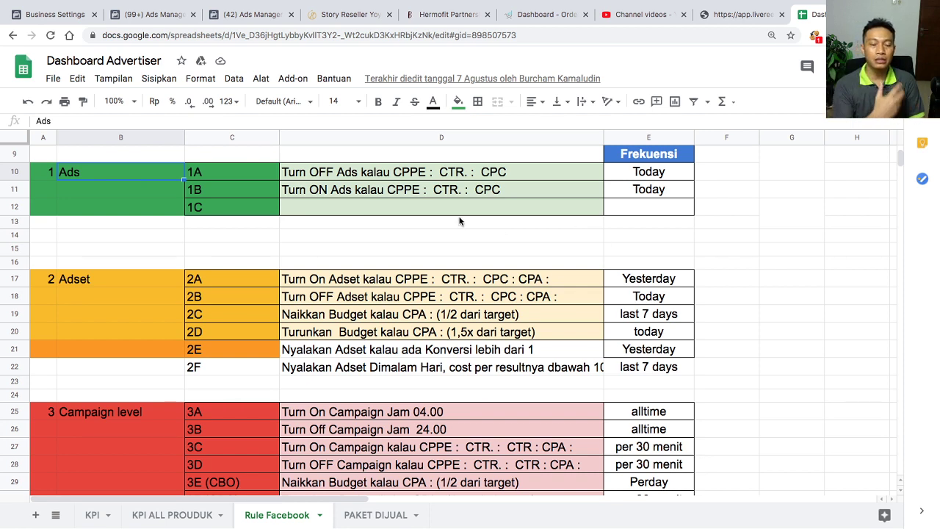
# Copy the code and description cells of rule 1A in the Ads section.
pyautogui.click(472, 171)
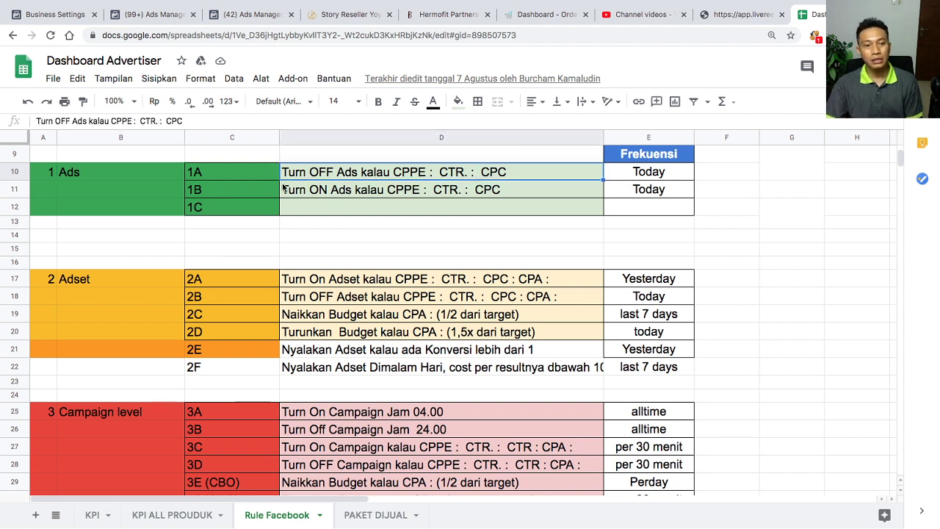
pyautogui.moveTo(197, 174); pyautogui.dragTo(467, 172)
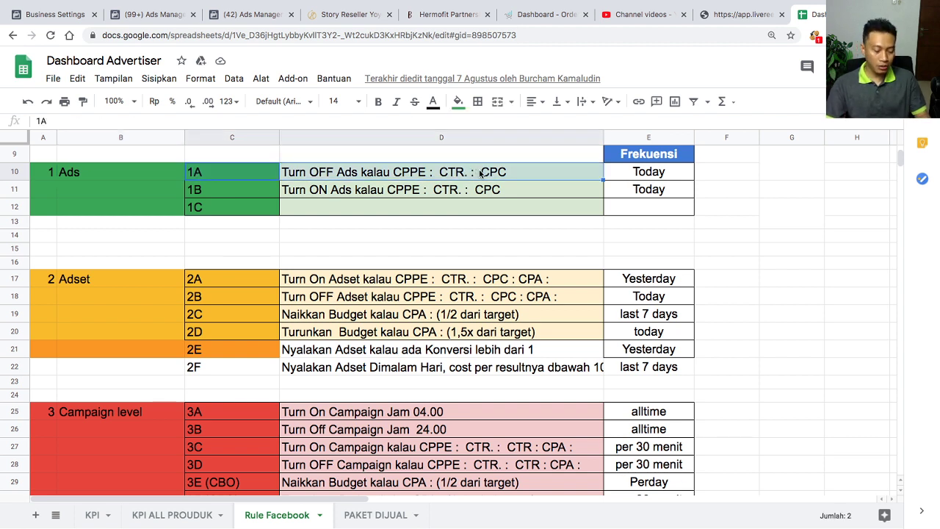
pyautogui.hotkey('ctrl', 'c')
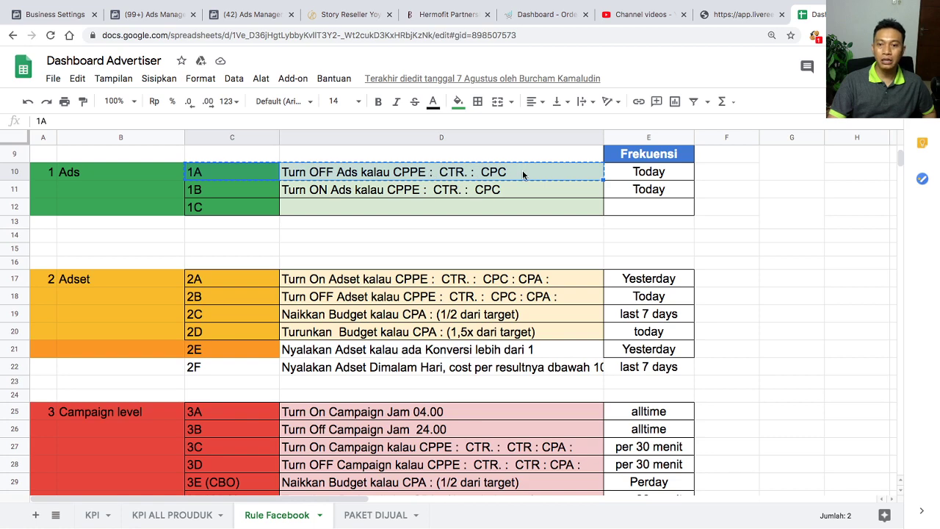
pyautogui.scroll(4, 336, 198)
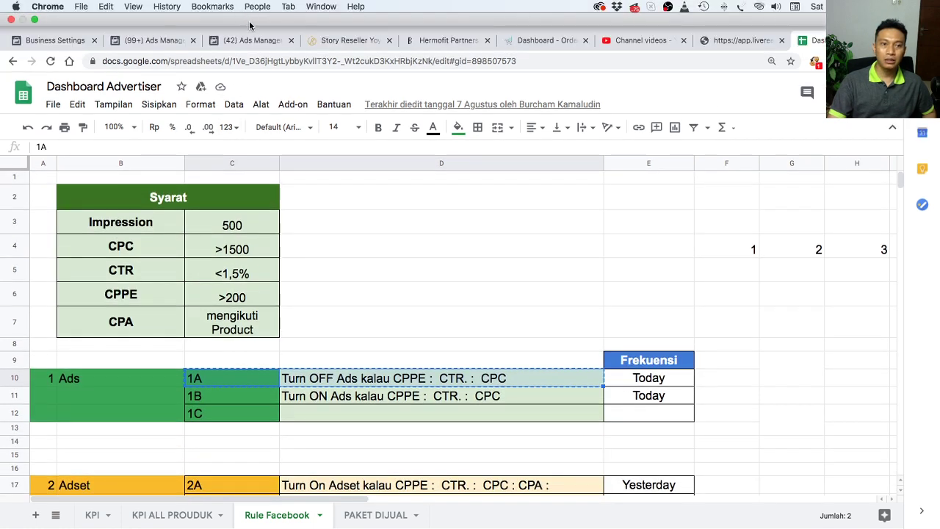
# Switch to Facebook Ads Manager and open its Automated Rules page in a new browser tab.
pyautogui.click(258, 41)
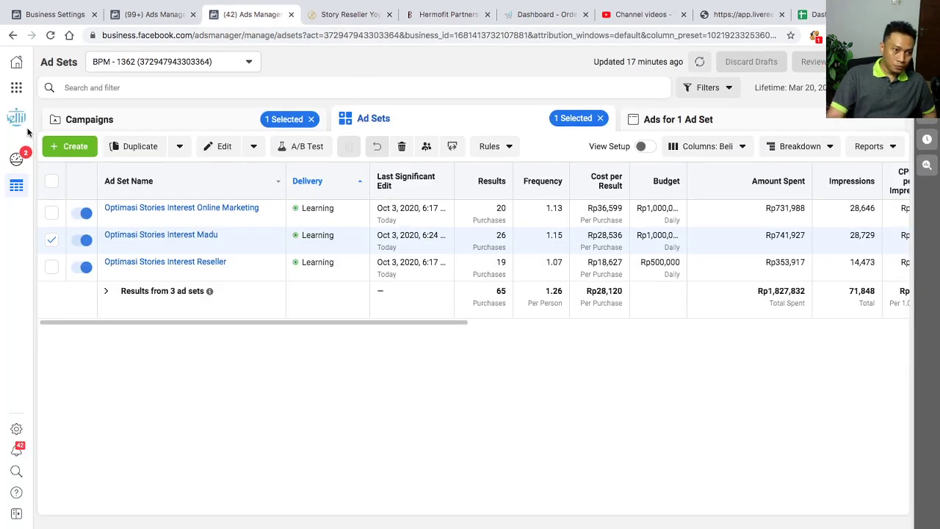
pyautogui.click(17, 88)
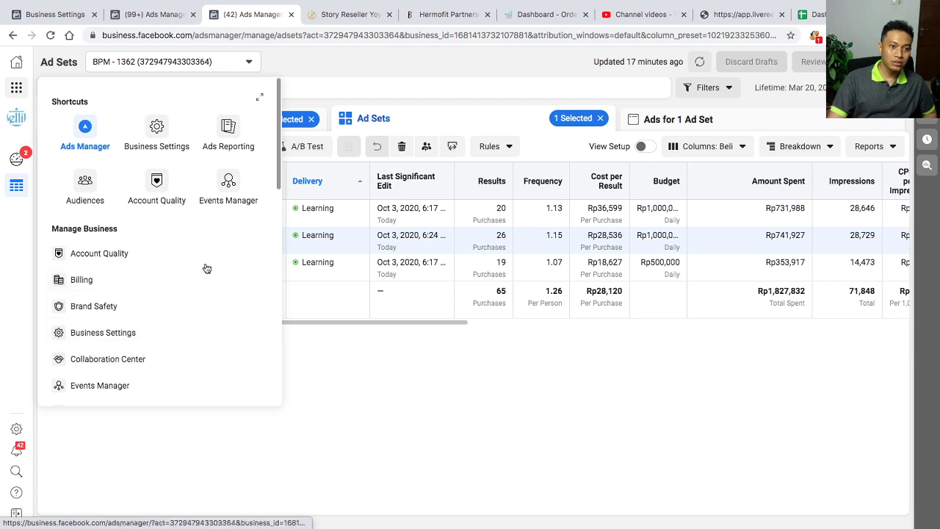
pyautogui.scroll(-1, 176, 275)
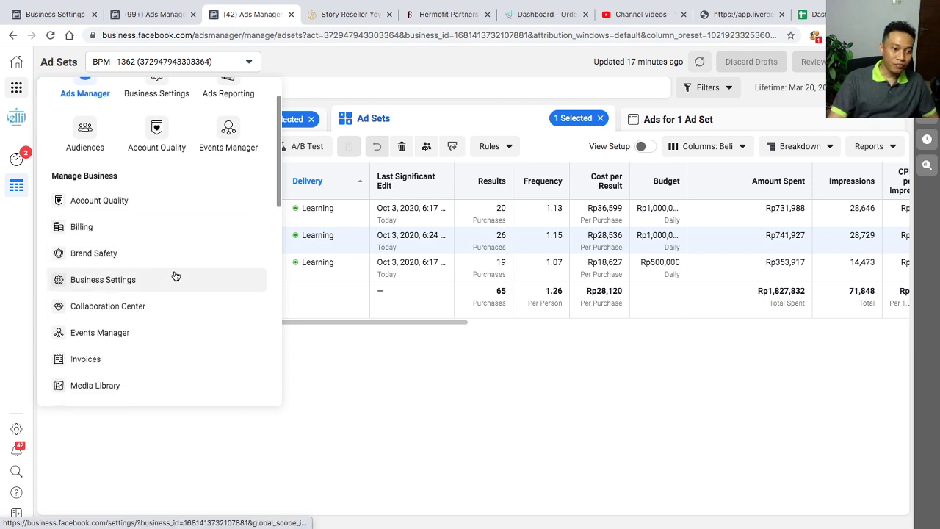
pyautogui.scroll(-1, 175, 275)
pyautogui.scroll(-2, 176, 281)
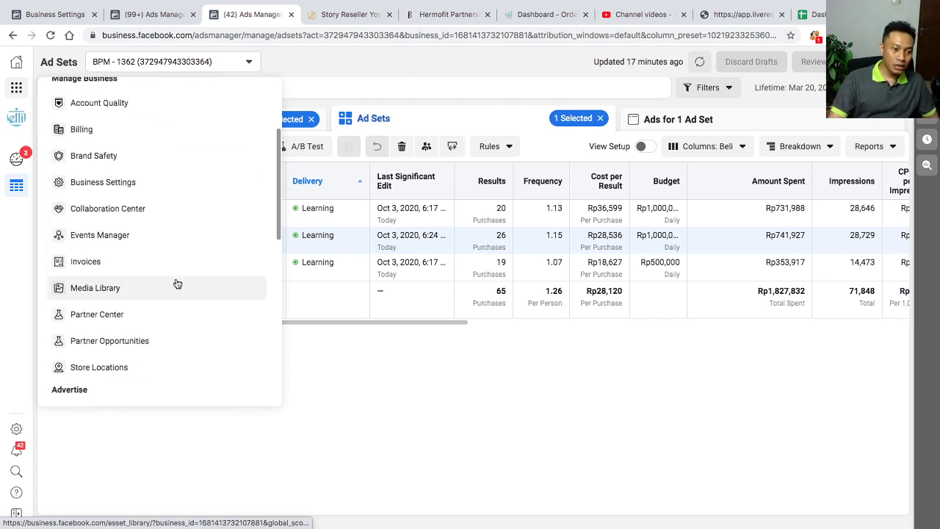
pyautogui.scroll(-1, 176, 281)
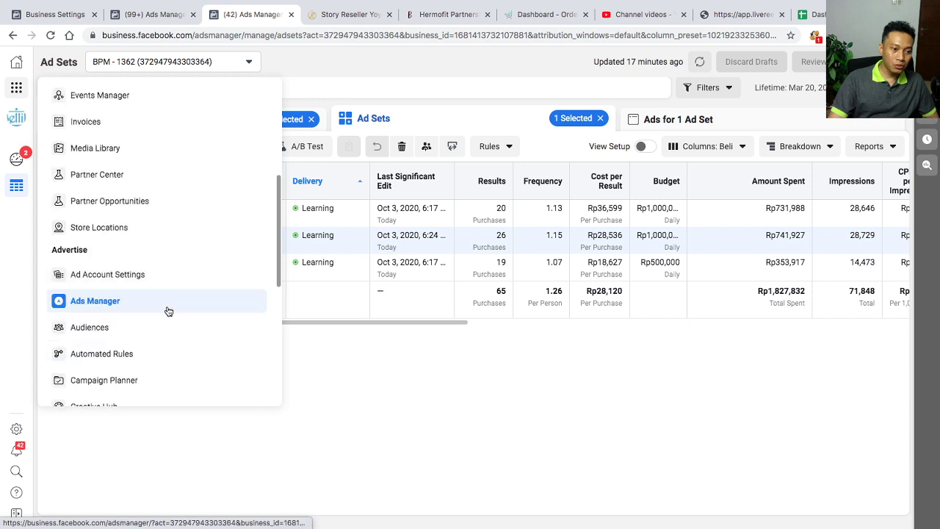
pyautogui.tripleClick(116, 357)
pyautogui.rightClick(126, 353)
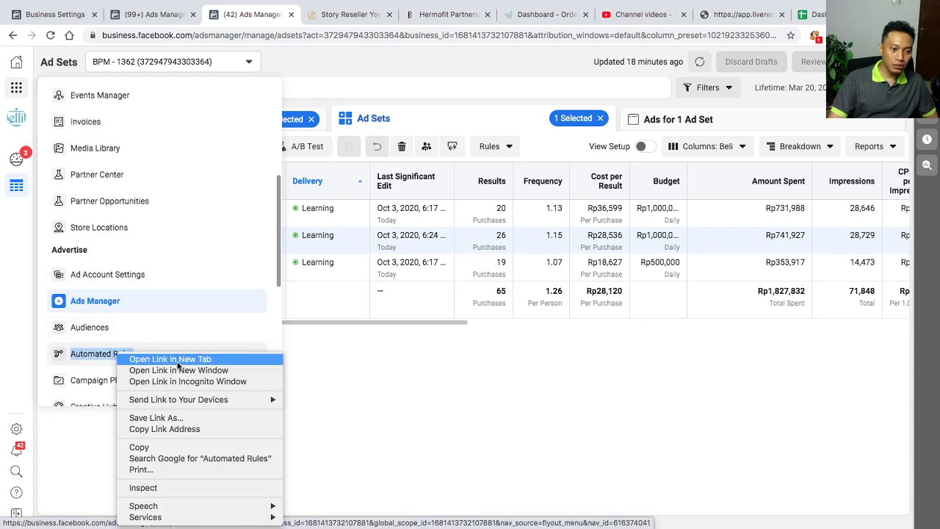
pyautogui.click(166, 357)
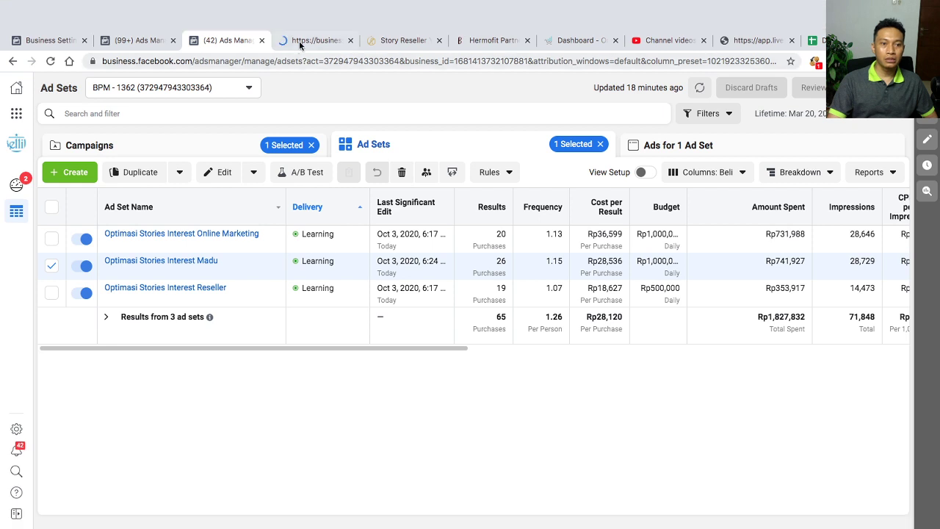
pyautogui.click(301, 34)
pyautogui.click(303, 15)
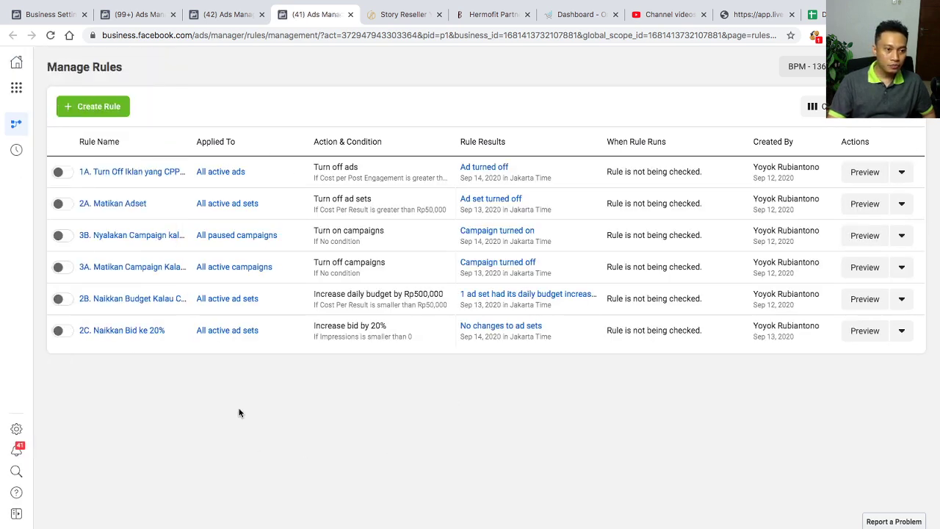
# Delete the automated rule 1A that turns off ads by cost per post engagement.
pyautogui.click(902, 173)
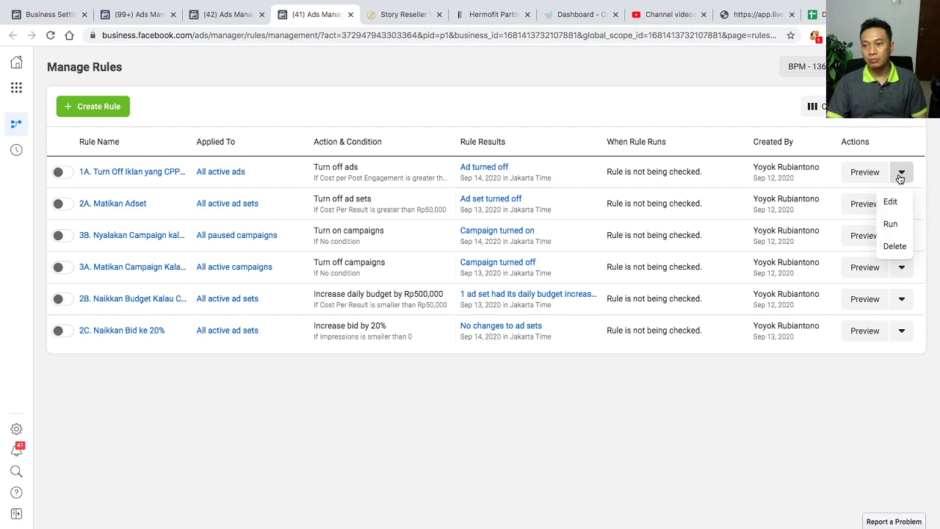
pyautogui.click(904, 247)
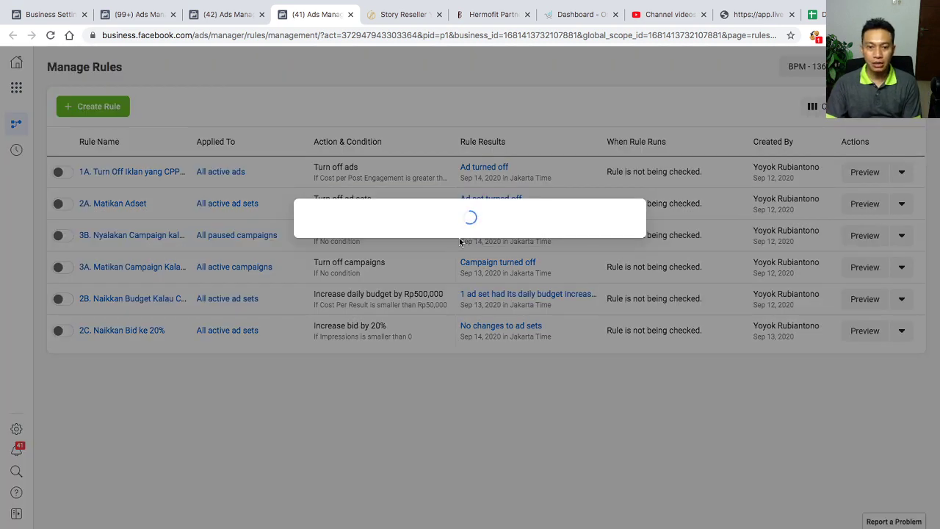
pyautogui.click(533, 240)
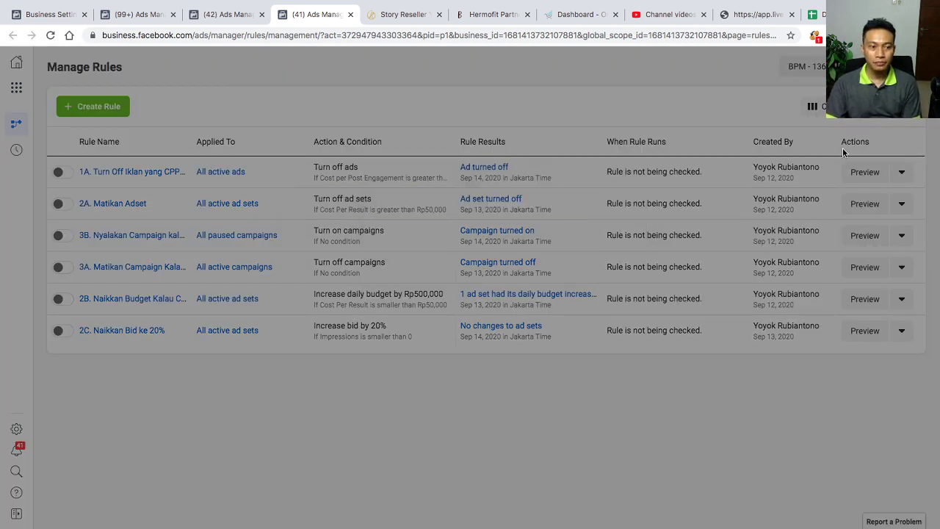
pyautogui.click(557, 232)
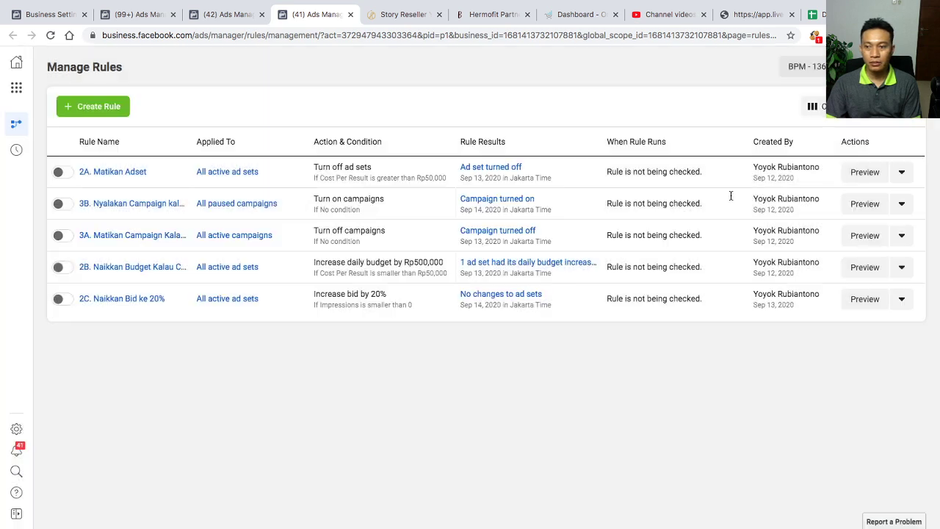
# Delete the automated rule "2A. Matikan Adset".
pyautogui.click(901, 172)
pyautogui.click(904, 247)
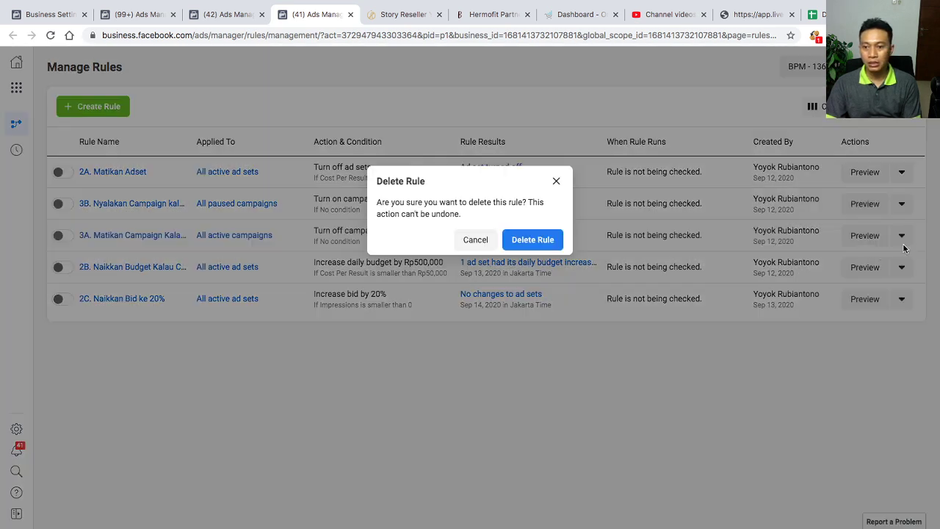
pyautogui.click(552, 242)
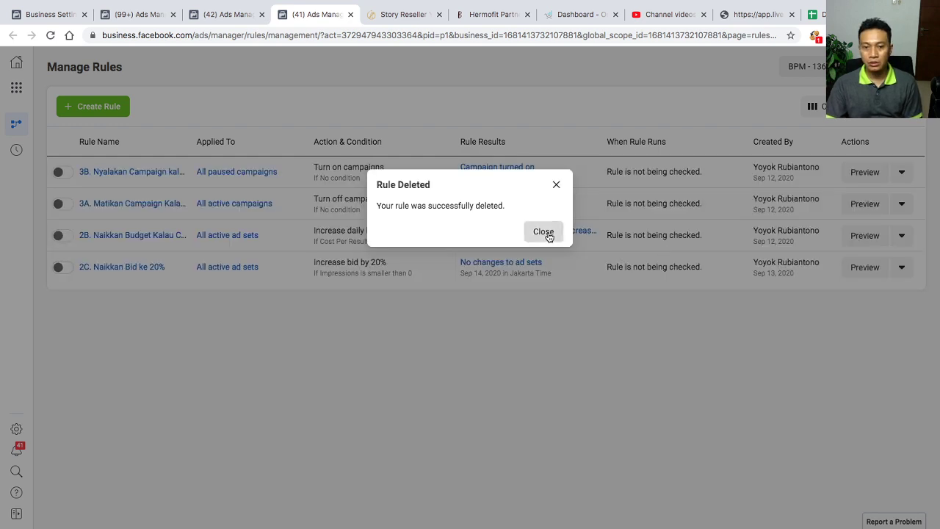
pyautogui.click(545, 232)
# Delete the automated rule 3B that turns on all paused campaigns.
pyautogui.click(900, 171)
pyautogui.click(894, 246)
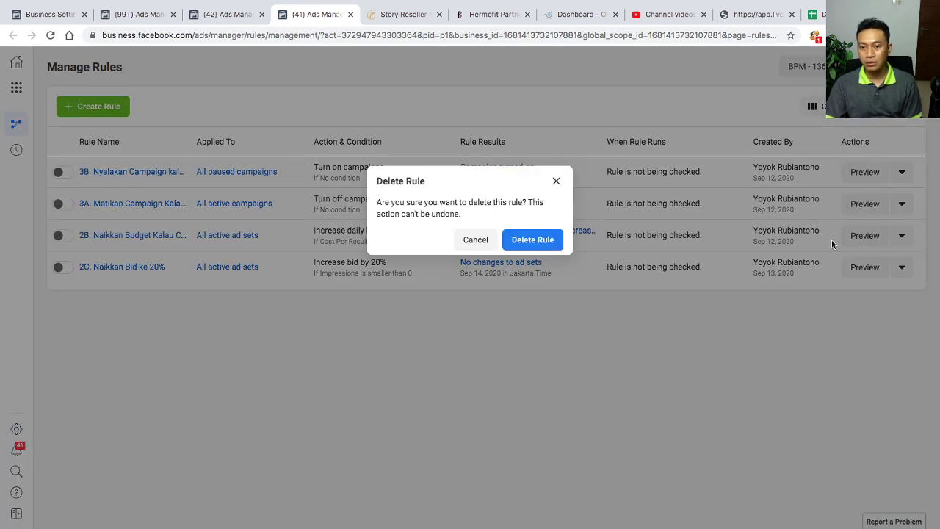
pyautogui.click(550, 240)
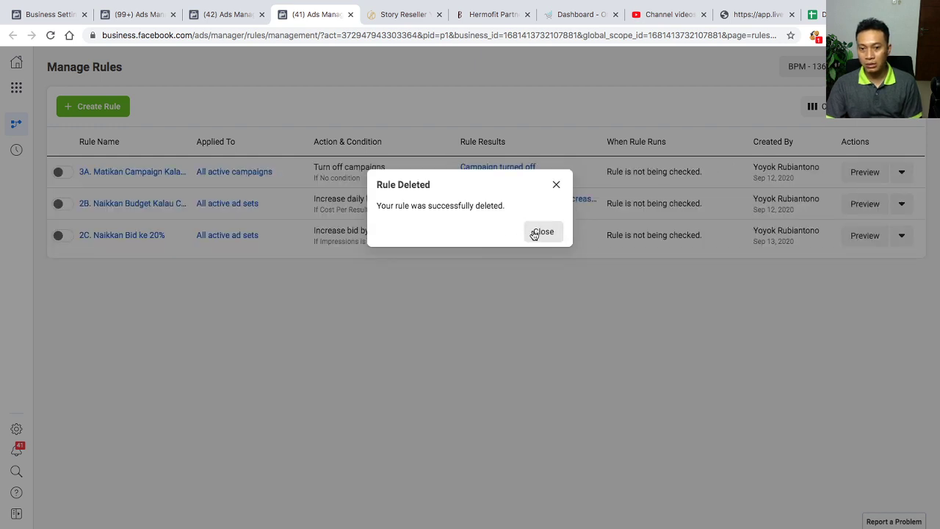
pyautogui.click(533, 233)
# Delete the automated rule 3A that turns off all active campaigns.
pyautogui.click(901, 172)
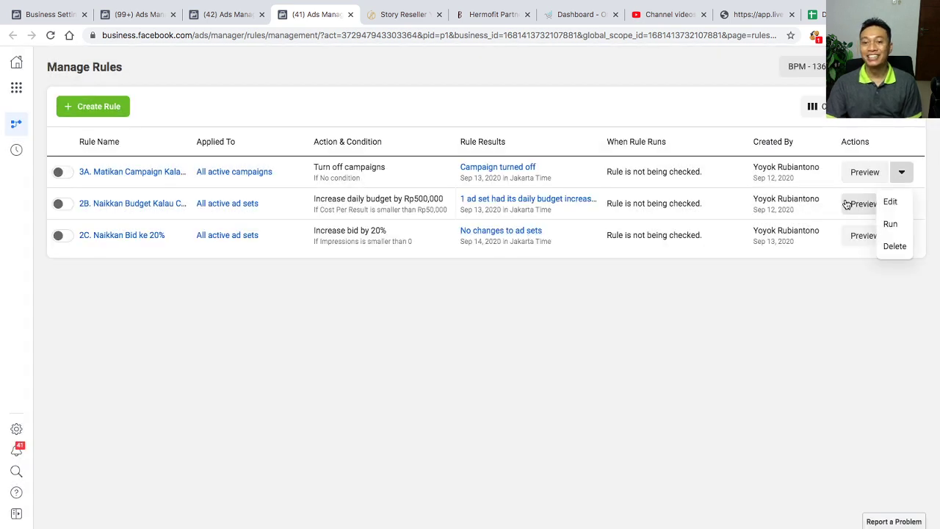
pyautogui.click(894, 246)
pyautogui.click(517, 244)
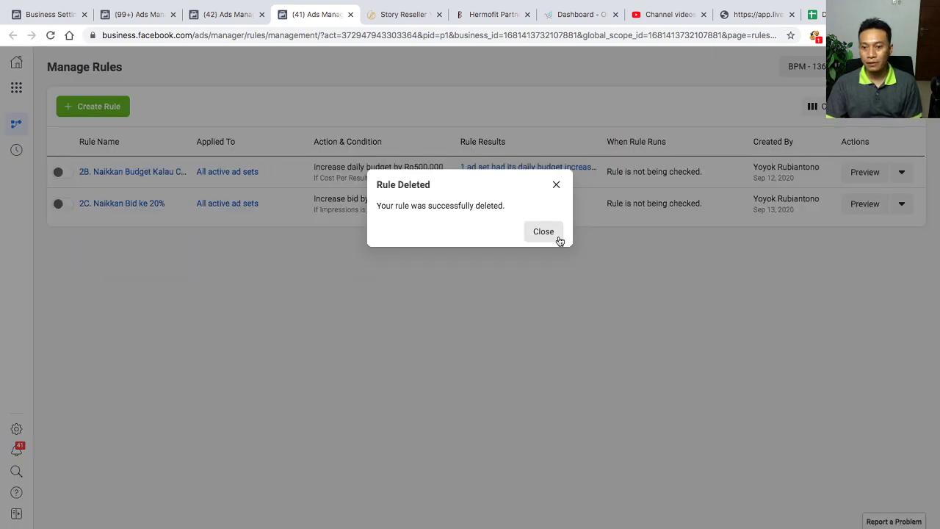
# Delete the automated rule 2B that increases the daily budget of all active ad sets.
pyautogui.click(555, 237)
pyautogui.click(901, 175)
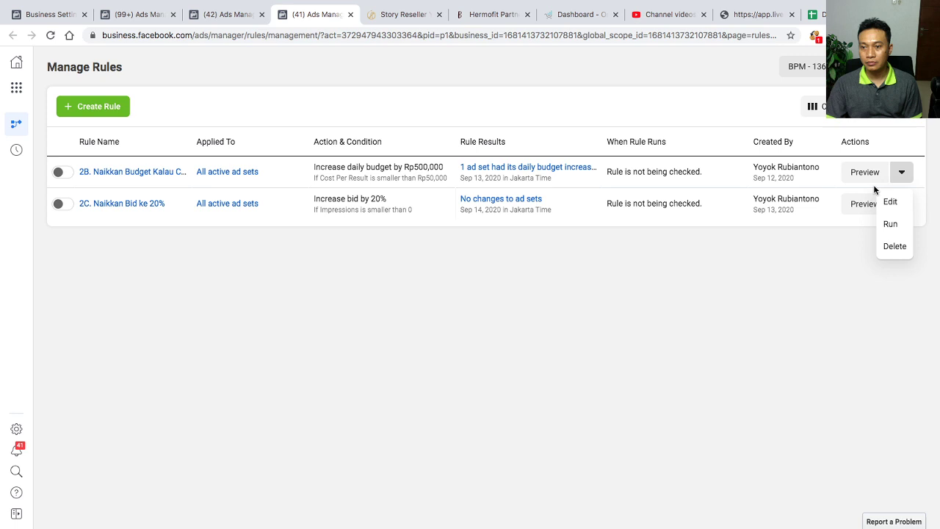
pyautogui.click(892, 245)
pyautogui.click(557, 237)
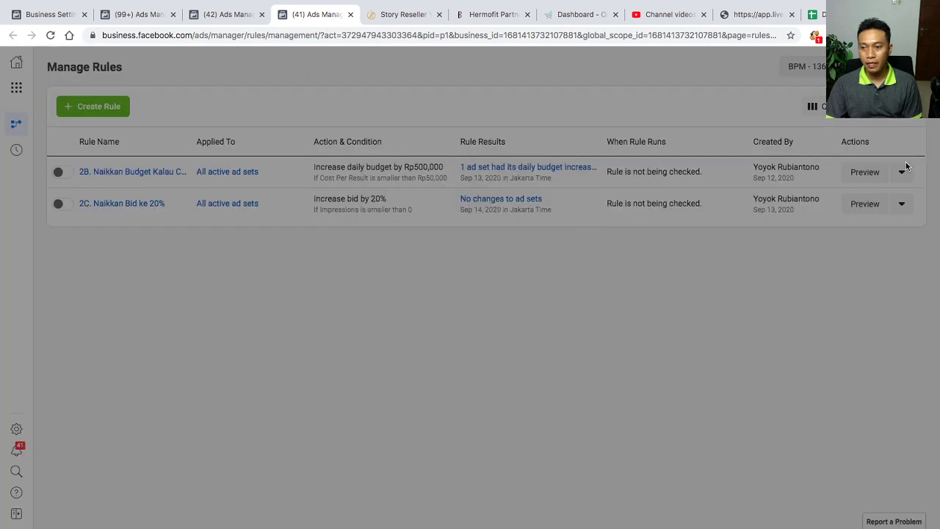
pyautogui.click(540, 233)
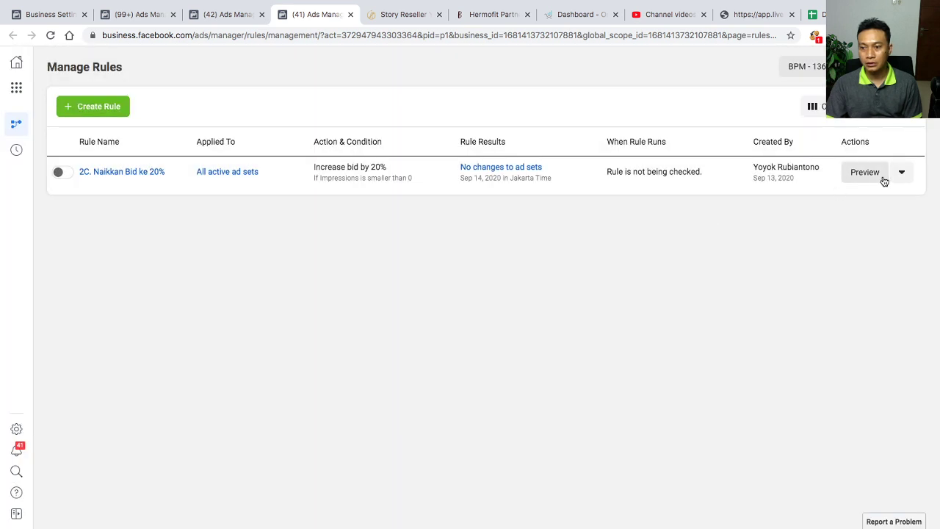
# Delete the automated rule "2C. Naikkan Bid ke 20%".
pyautogui.click(901, 174)
pyautogui.click(891, 246)
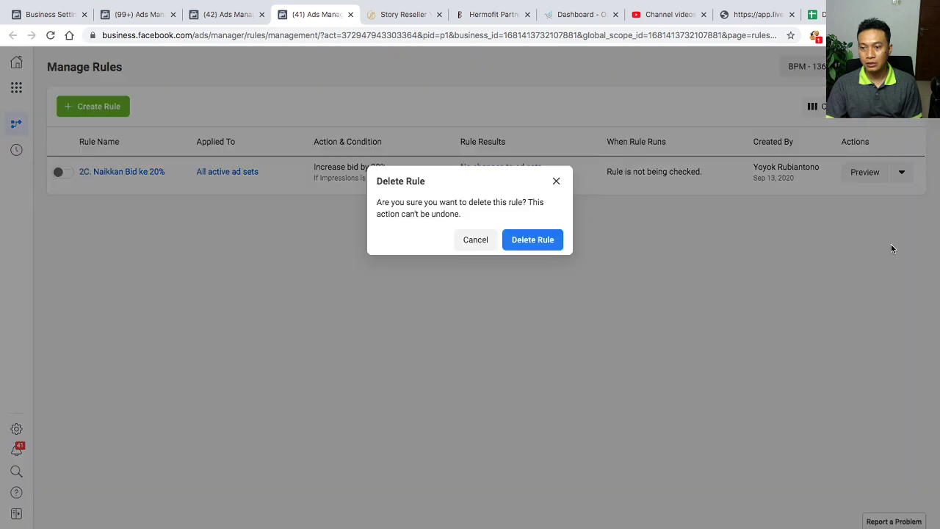
pyautogui.click(547, 238)
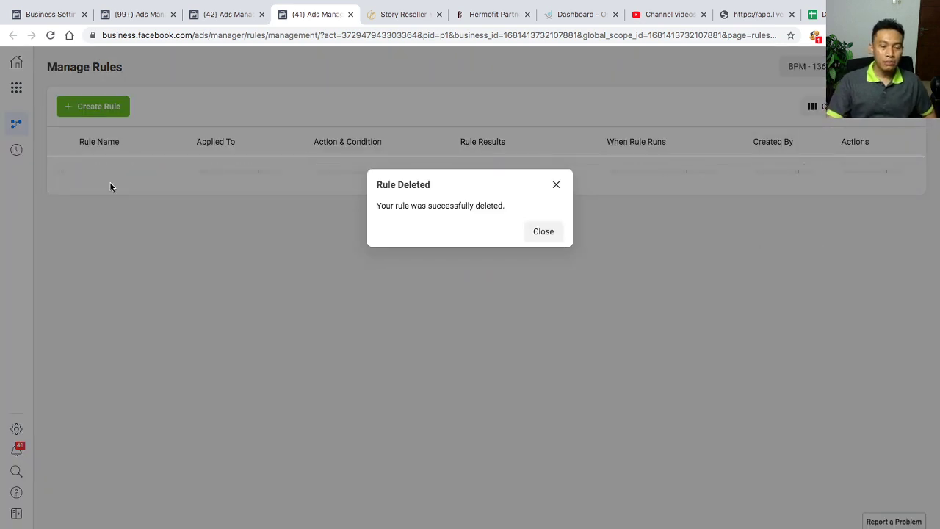
pyautogui.click(541, 234)
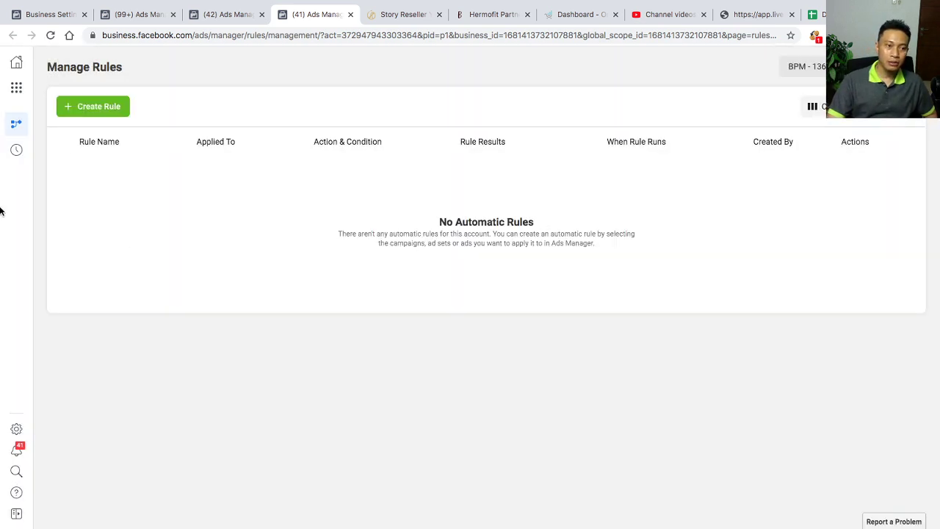
# Start a new automated rule named "1A Turn OFF Ads kalau CPPE : CTR. : CPC nggak memenuhi".
pyautogui.click(77, 110)
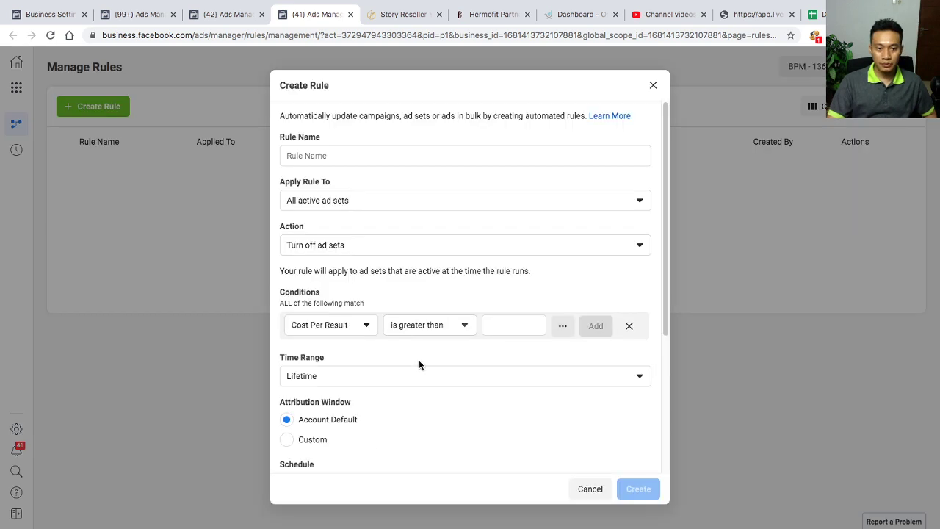
pyautogui.click(314, 155)
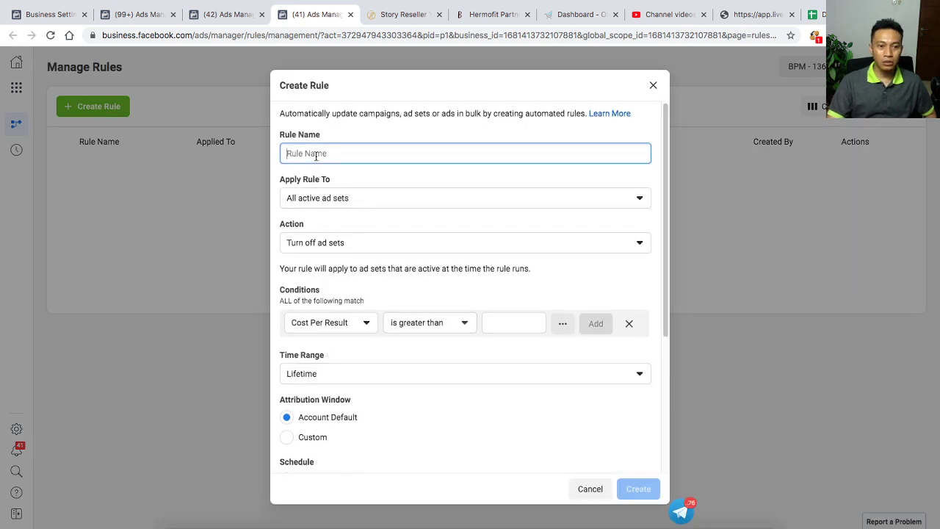
pyautogui.write('1A  Turn OFF Ads kalau CPPE : CTR. : CPC')
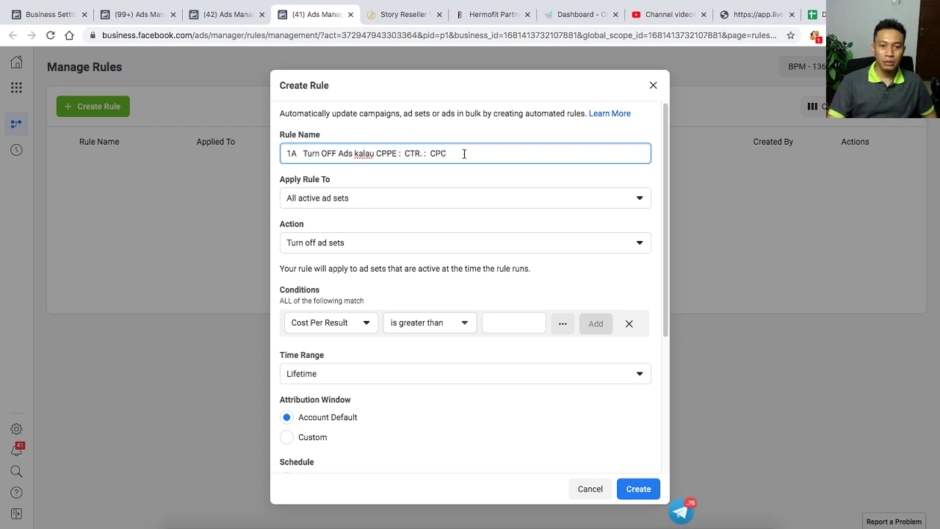
pyautogui.write('n')
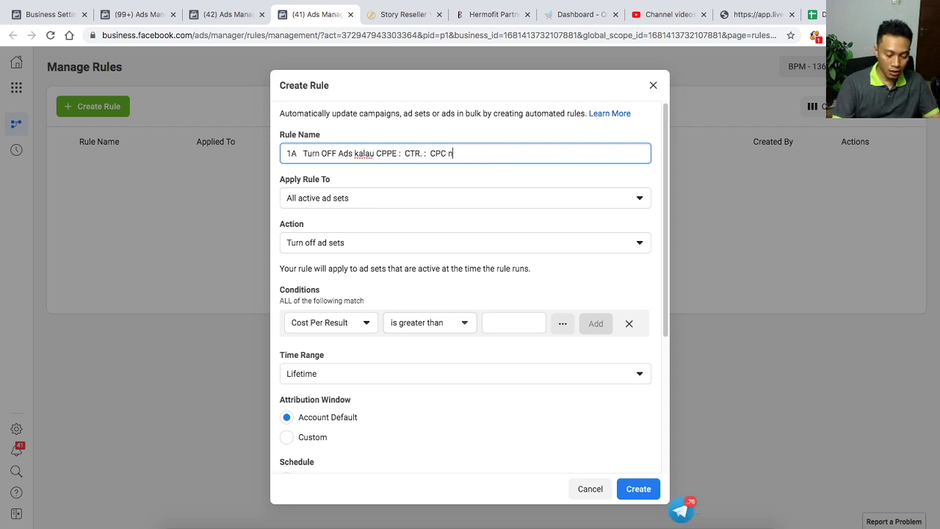
pyautogui.write('ggak mem')
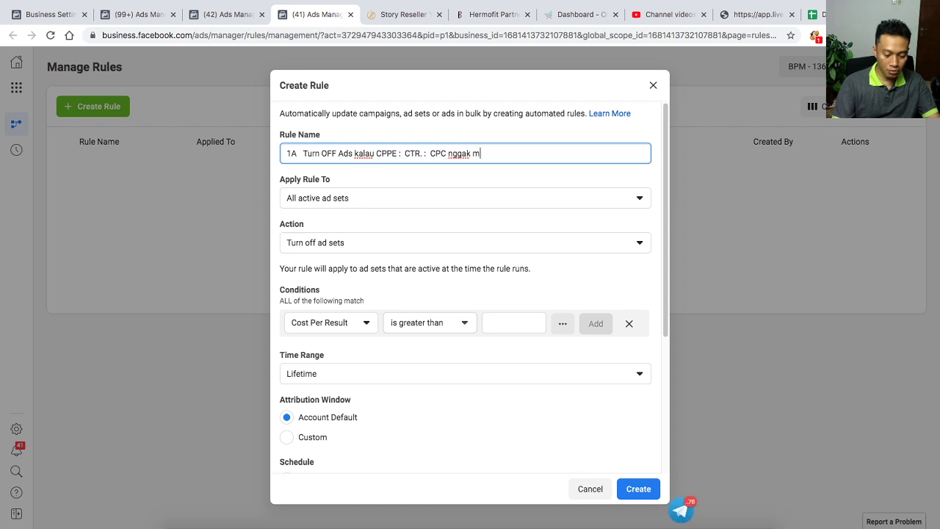
pyautogui.write('hi')
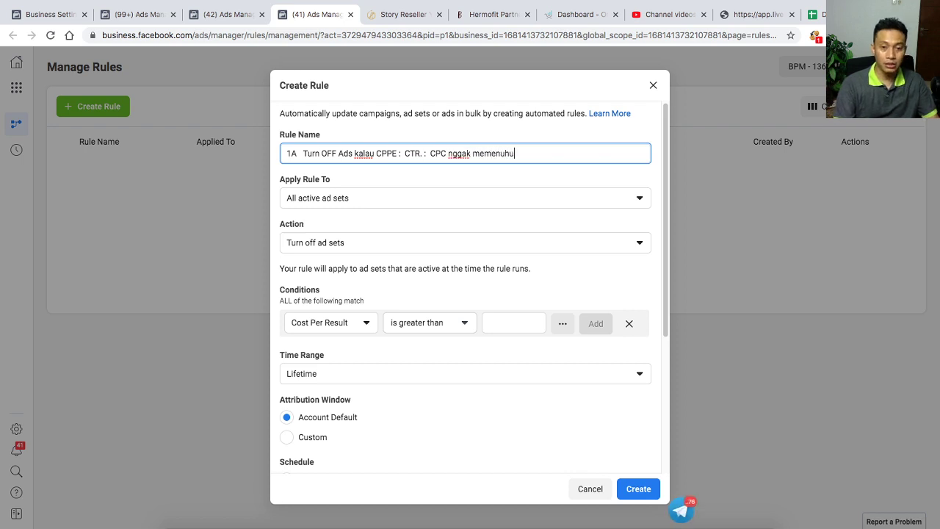
pyautogui.press('BackSpace')
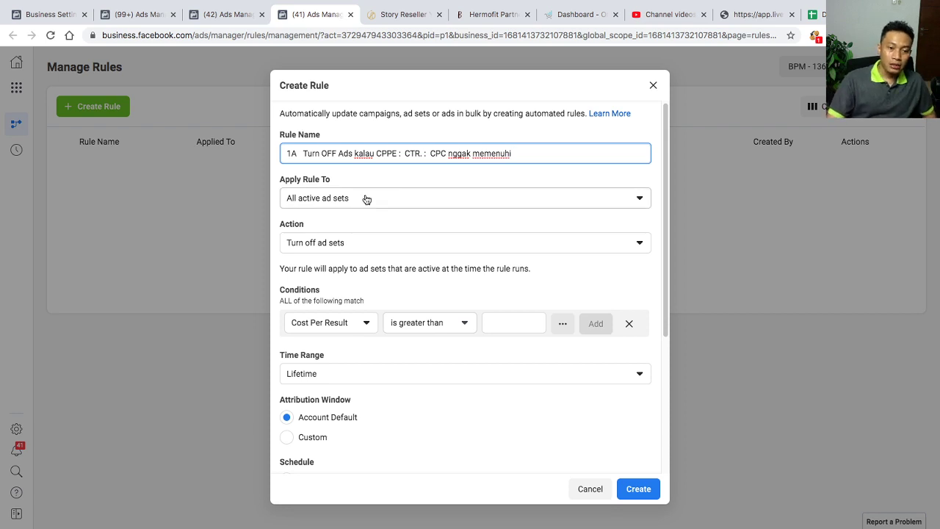
# Apply the new rule 1A to all active ads instead of ad sets.
pyautogui.click(365, 245)
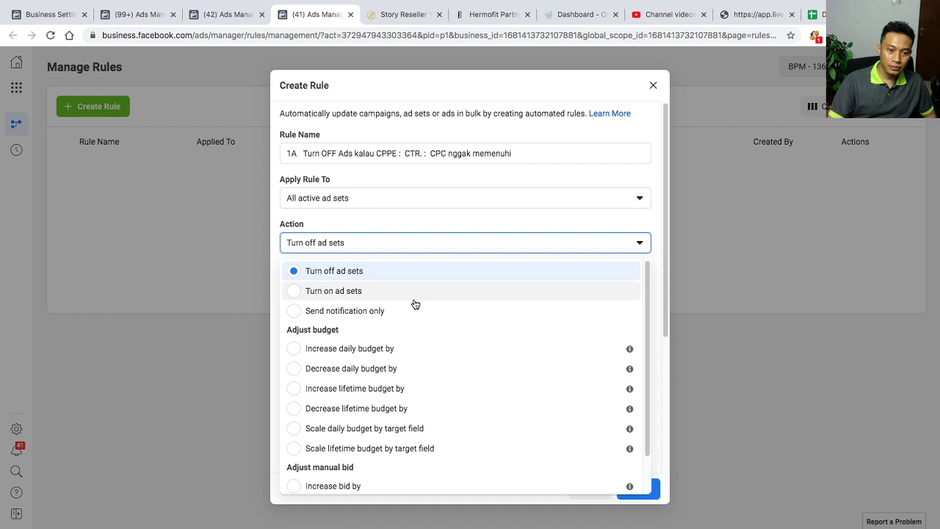
pyautogui.click(407, 204)
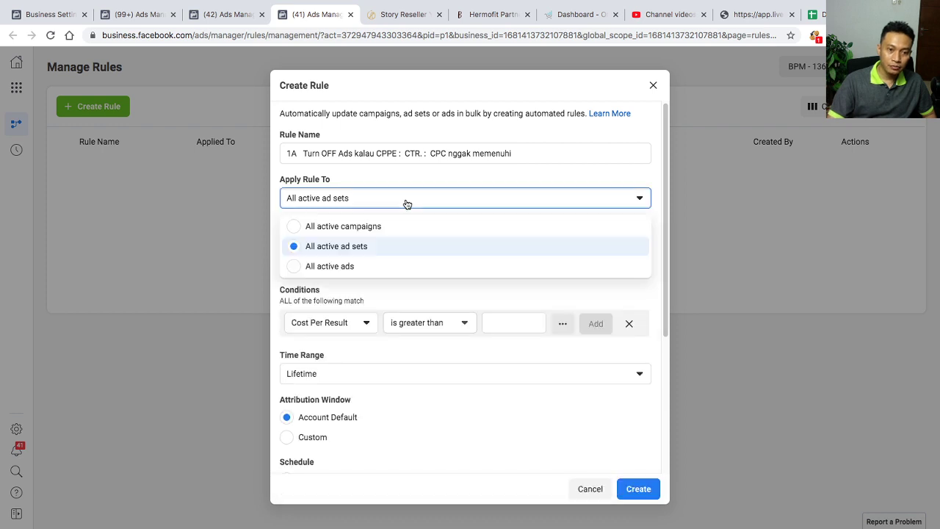
pyautogui.click(367, 268)
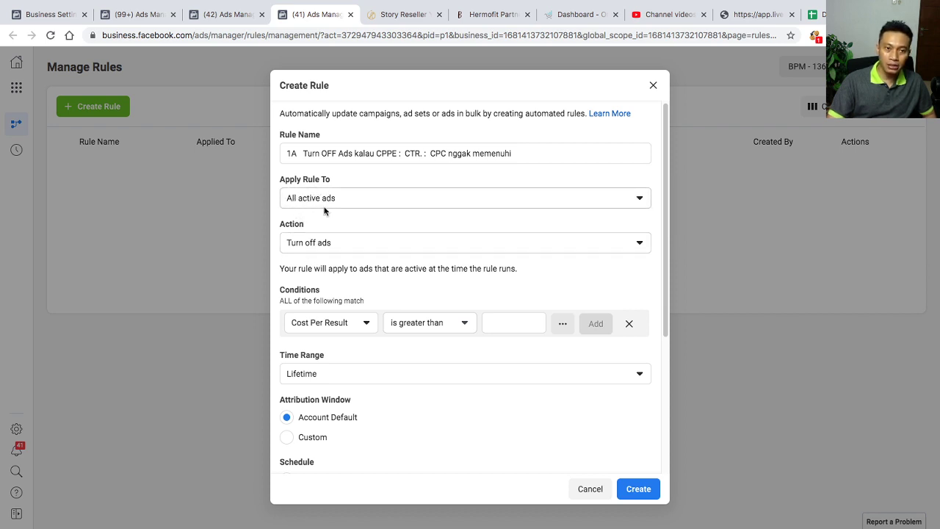
# View the ads inside the ad set "Optimasi Stories Interest Online Marketing" with refreshed figures.
pyautogui.click(239, 15)
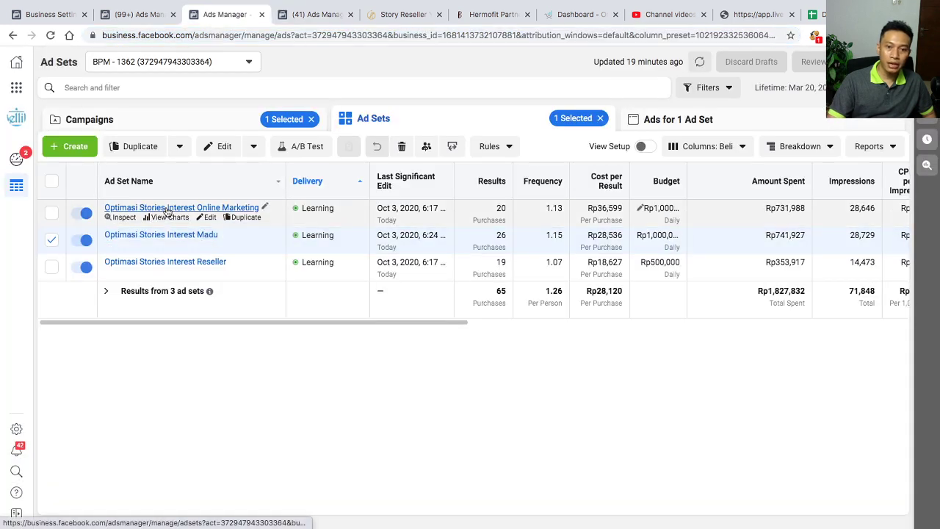
pyautogui.click(166, 209)
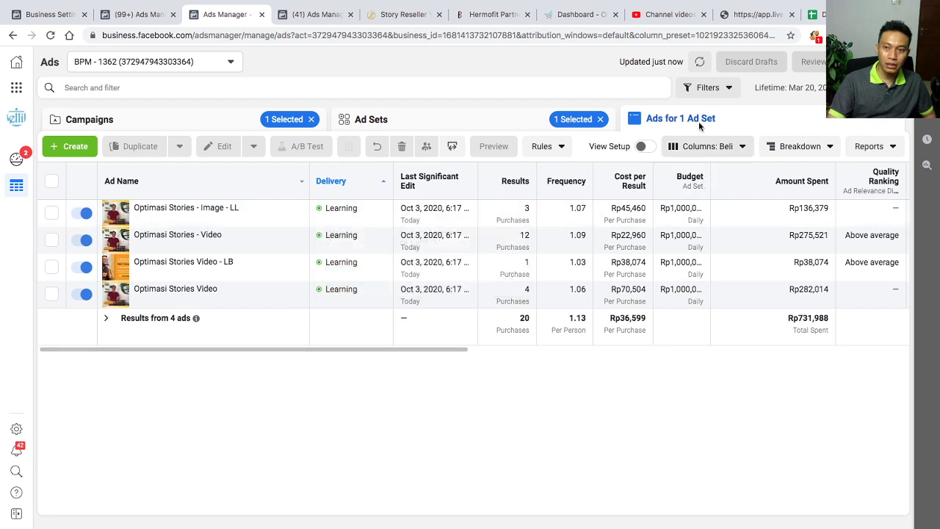
pyautogui.click(699, 62)
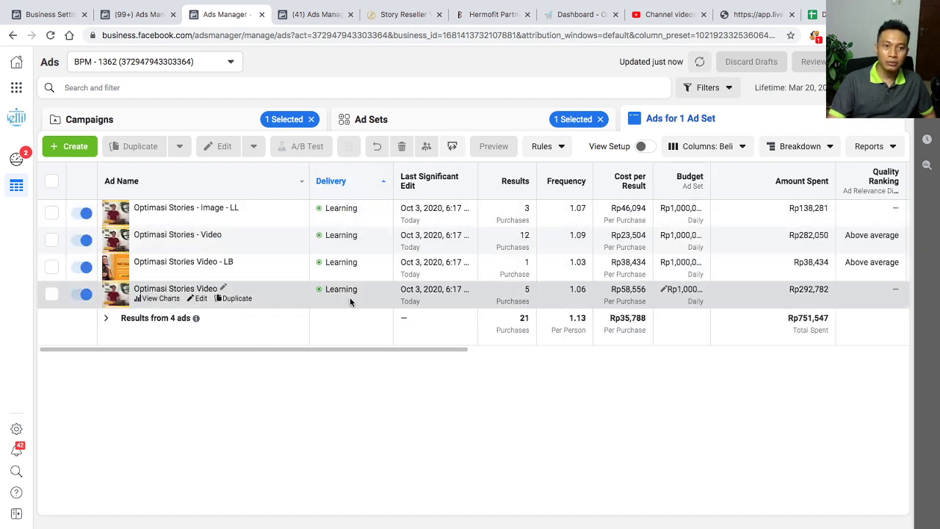
pyautogui.click(300, 14)
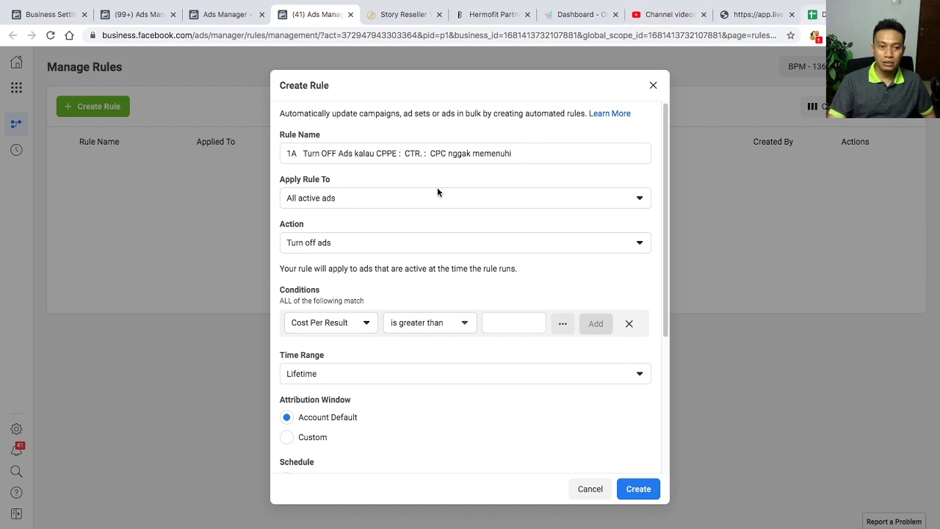
# Check the CPPE and CPA limits in the Dashboard Advertiser sheet, and examine the ads' cost per post engagement, CPC and CTR in Ads Manager.
pyautogui.hotkey('ctrl', '9')
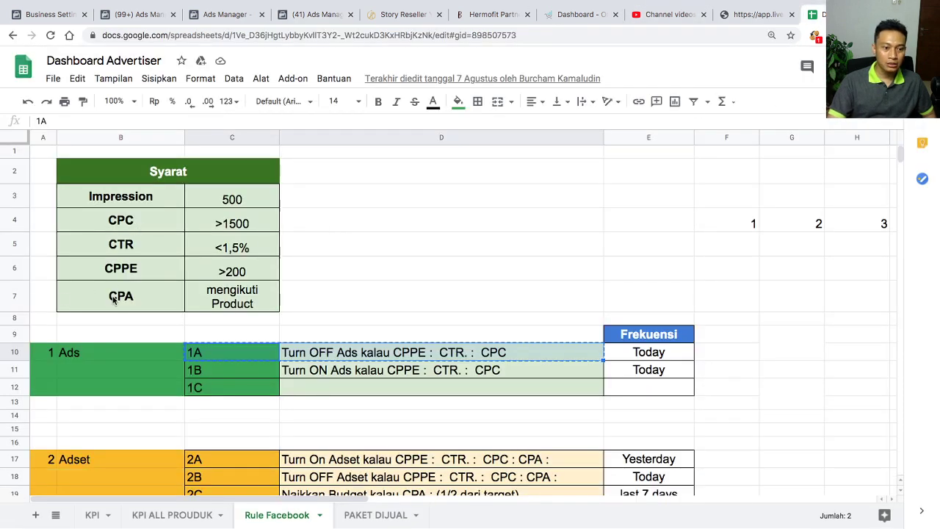
pyautogui.moveTo(113, 271); pyautogui.dragTo(245, 294)
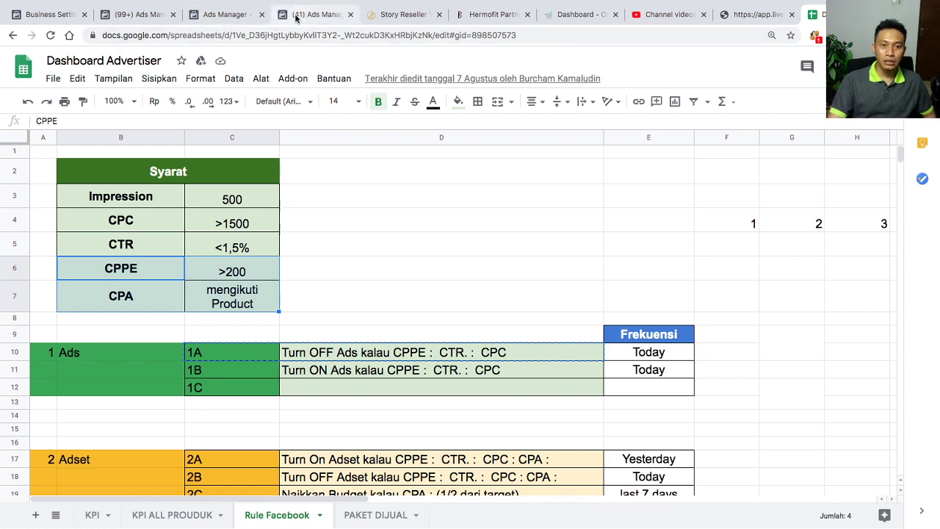
pyautogui.click(231, 14)
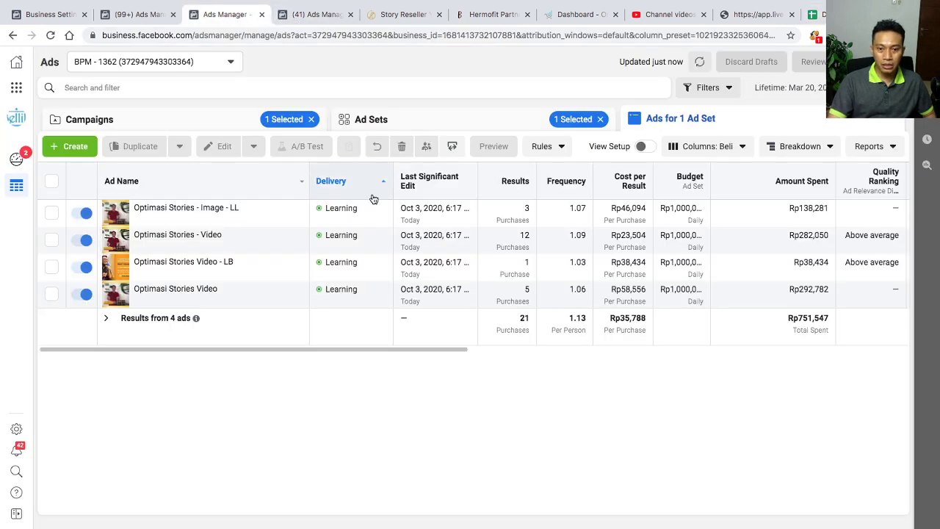
pyautogui.hscroll(2, 477, 350)
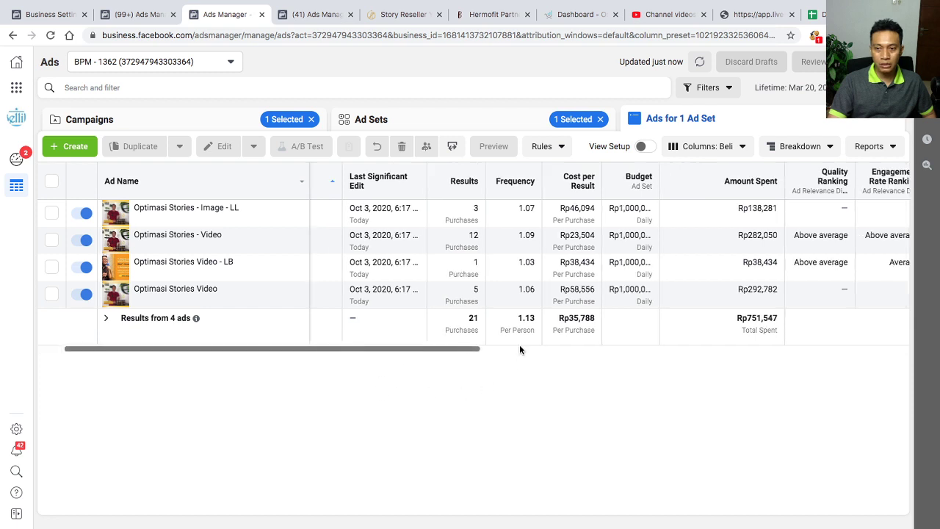
pyautogui.hscroll(8, 519, 350)
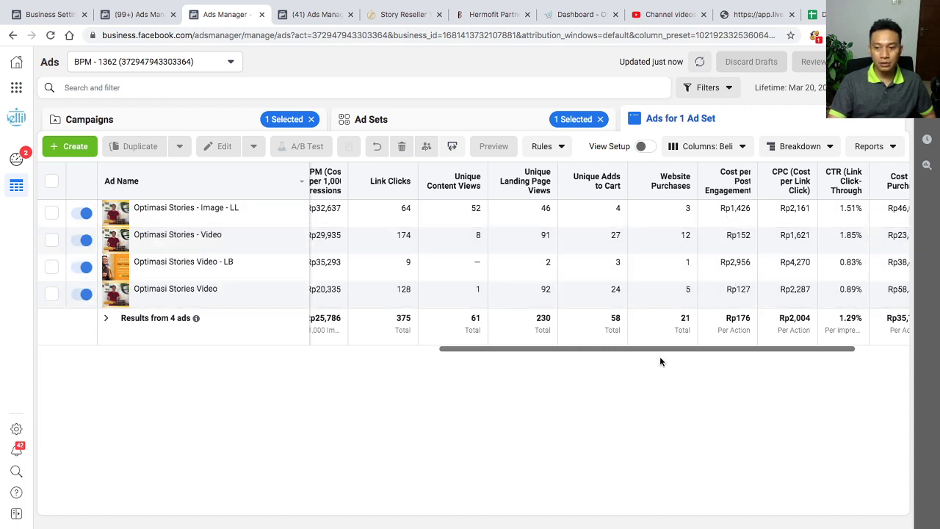
pyautogui.moveTo(663, 348); pyautogui.dragTo(334, 392)
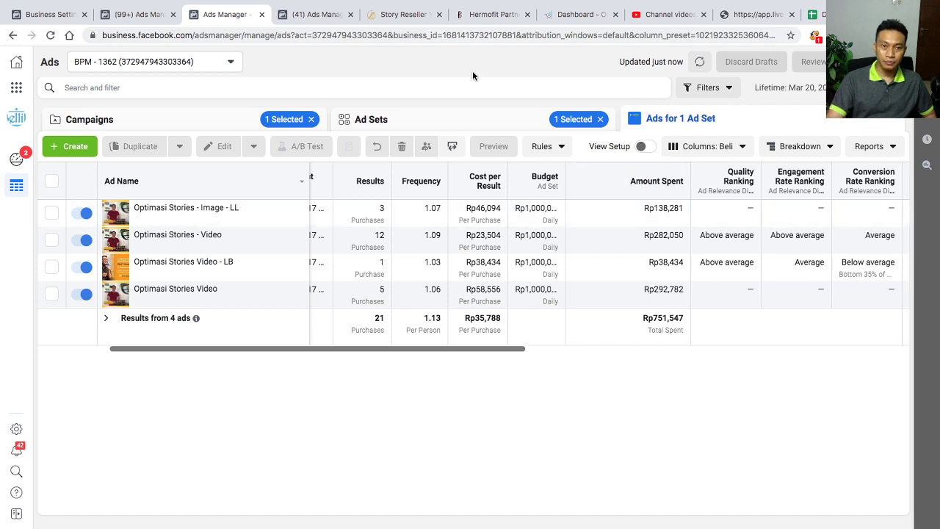
# Back in the rule being created, add the condition that Cost per Post Engagement is greater than Rp200.
pyautogui.click(316, 10)
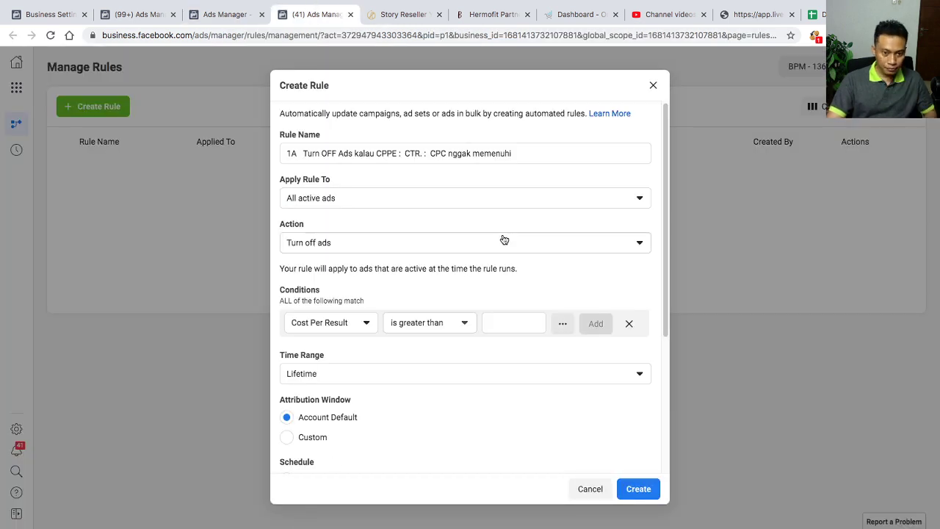
pyautogui.click(356, 323)
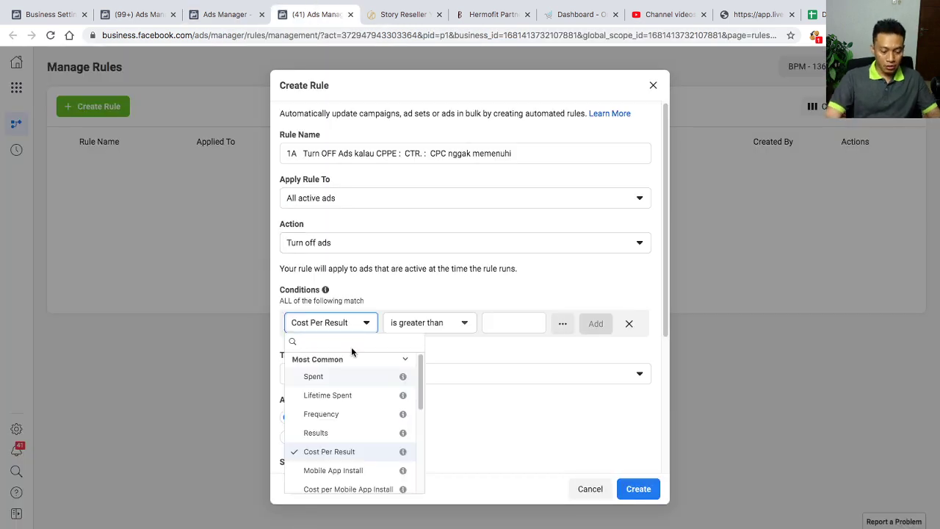
pyautogui.write('cost ')
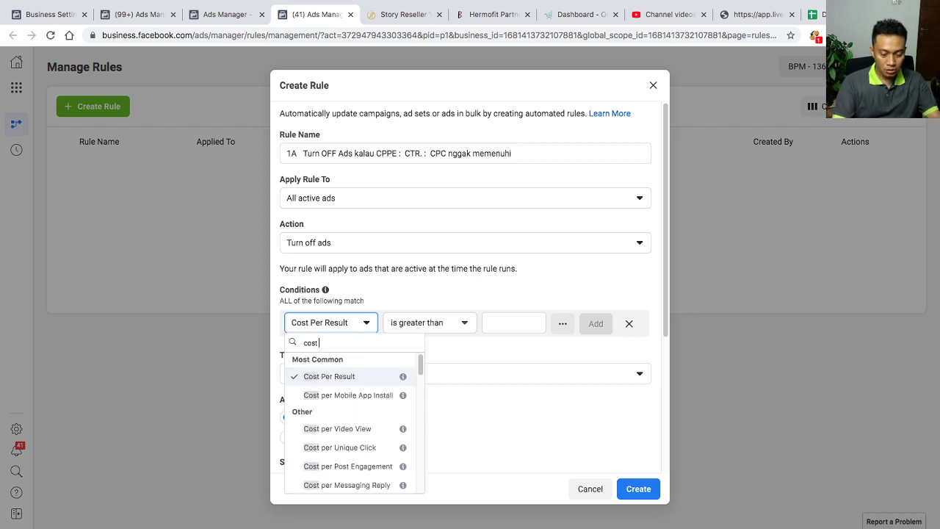
pyautogui.write('per')
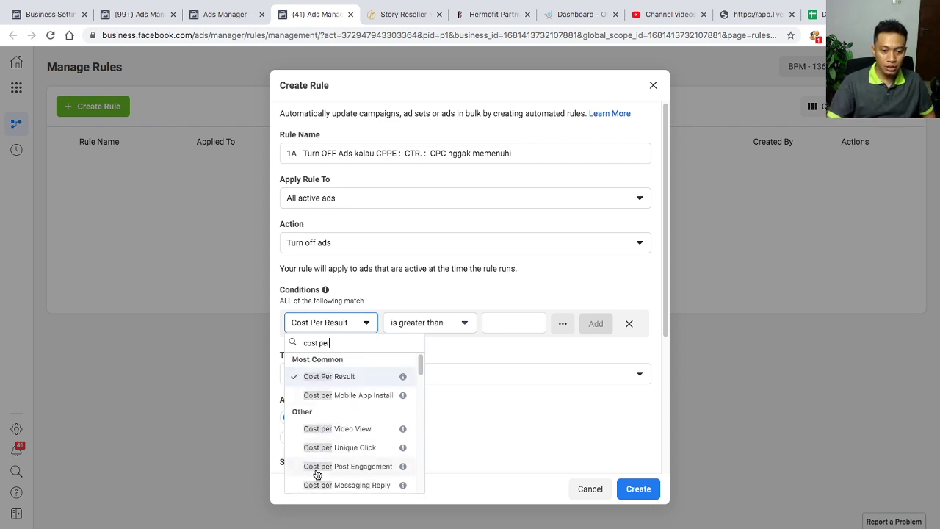
pyautogui.click(345, 470)
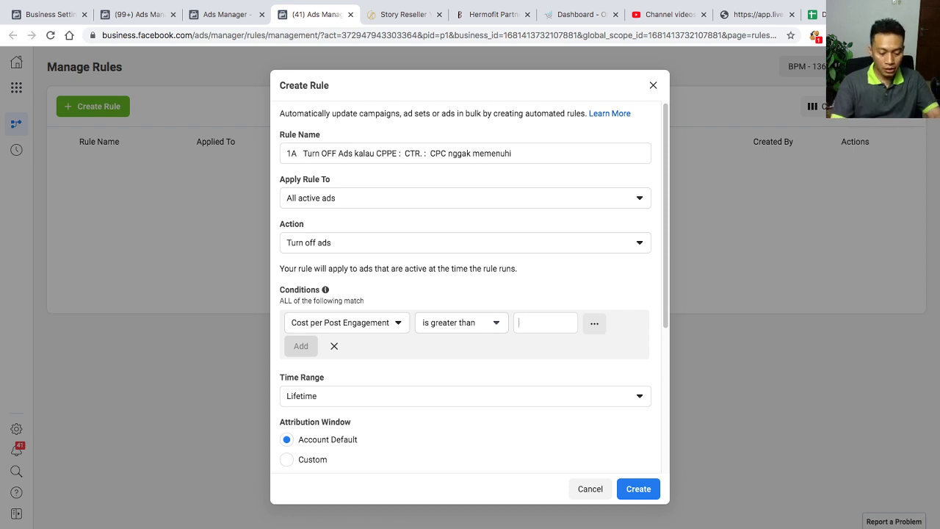
pyautogui.write('200')
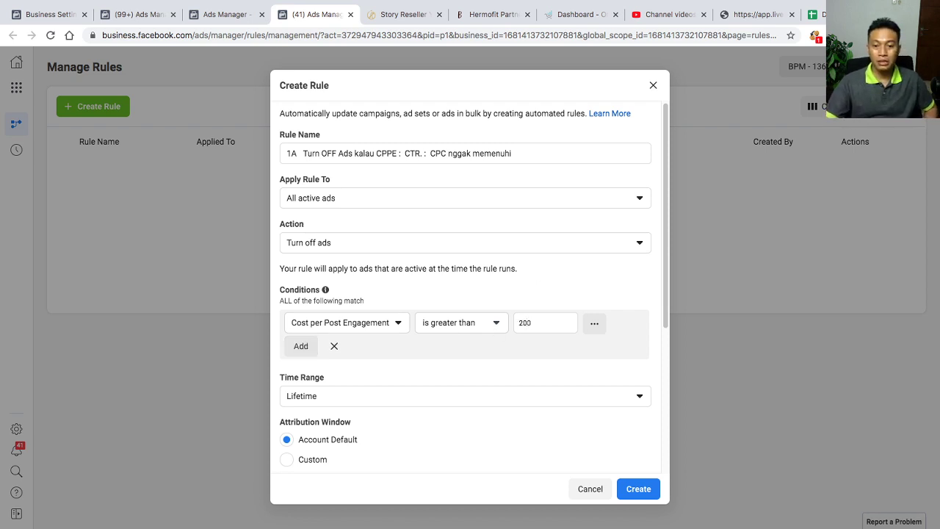
pyautogui.click(595, 324)
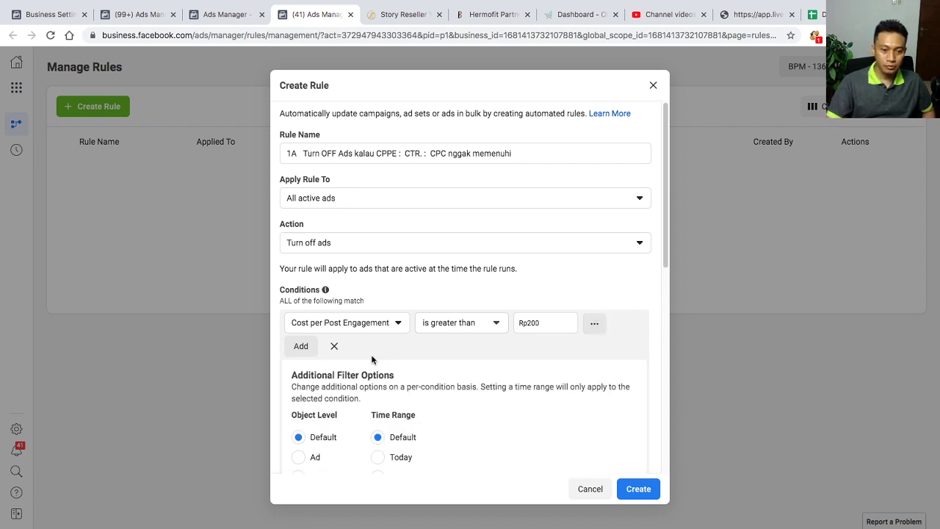
pyautogui.click(301, 345)
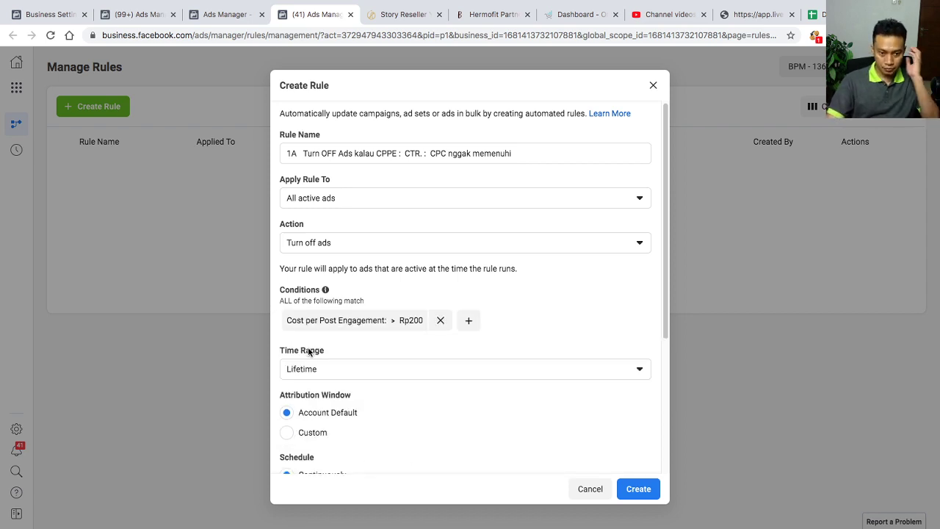
# Add a second condition to rule 1A that CTR (Link) is smaller than 1.5%.
pyautogui.click(474, 323)
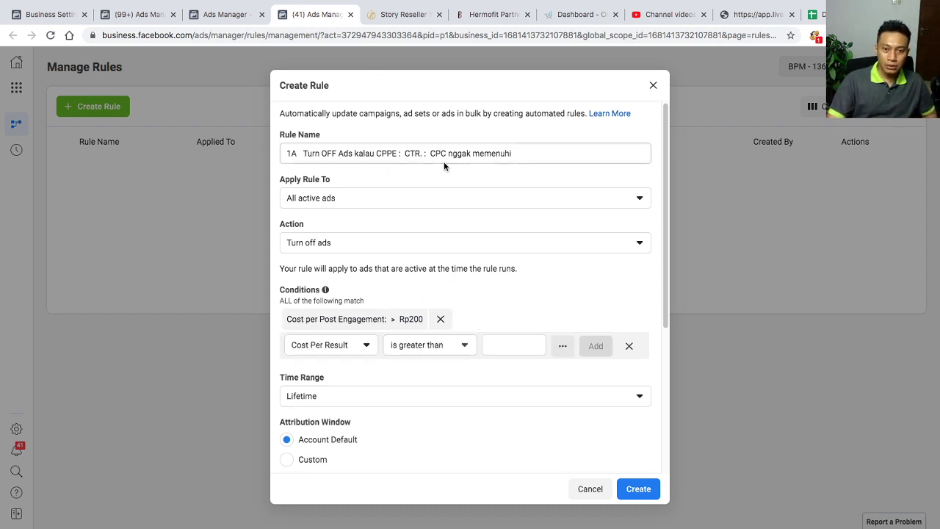
pyautogui.click(369, 348)
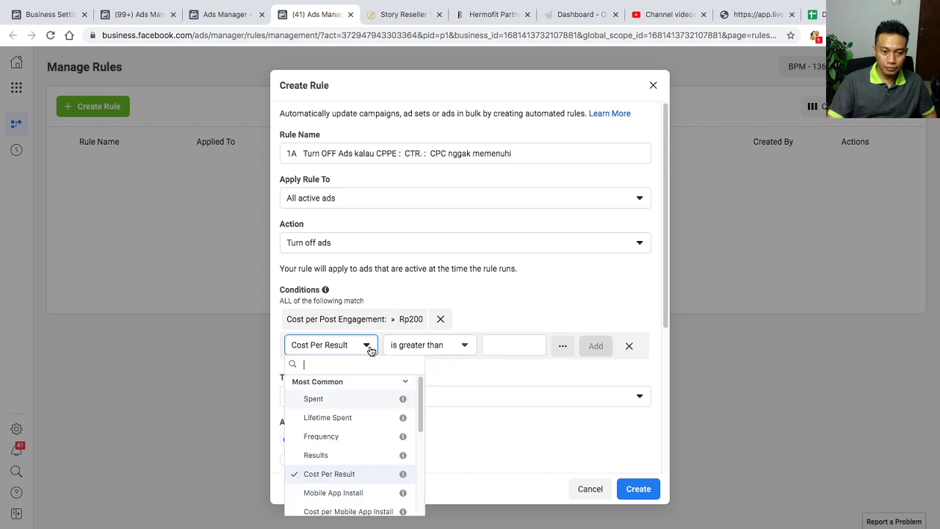
pyautogui.write('click')
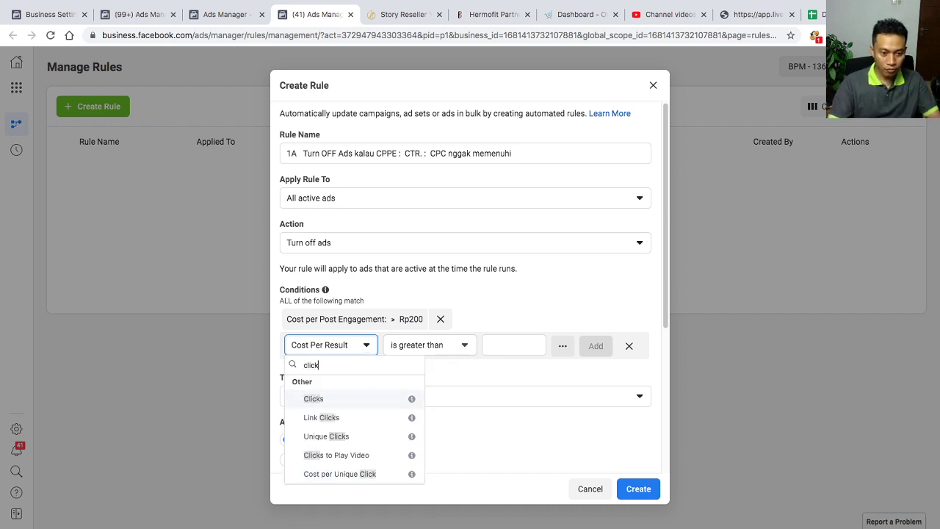
pyautogui.press('BackSpace')
pyautogui.press('BackSpace')
pyautogui.press('BackSpace')
pyautogui.press('BackSpace')
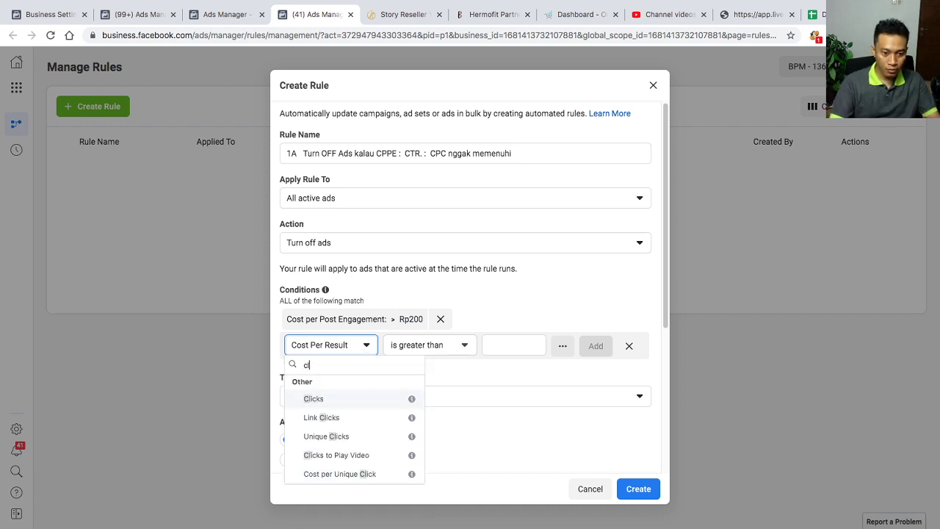
pyautogui.write('tr')
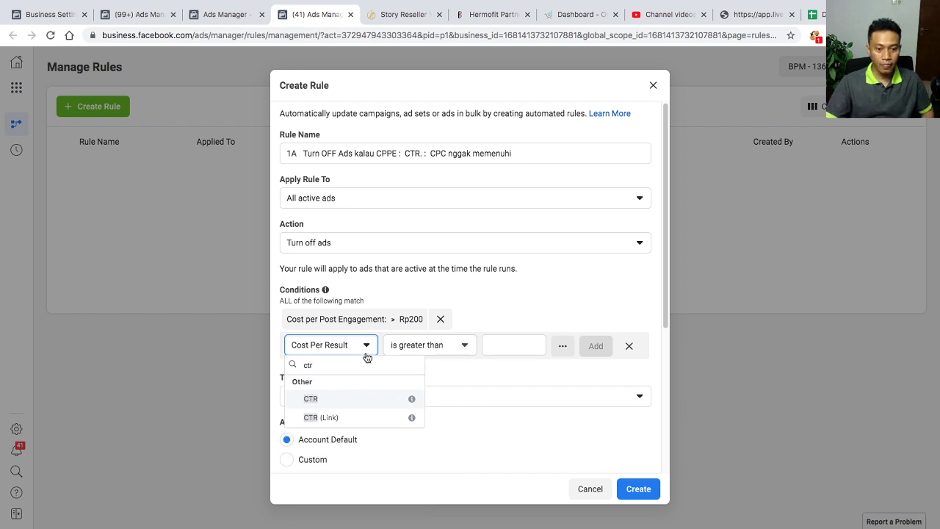
pyautogui.click(342, 417)
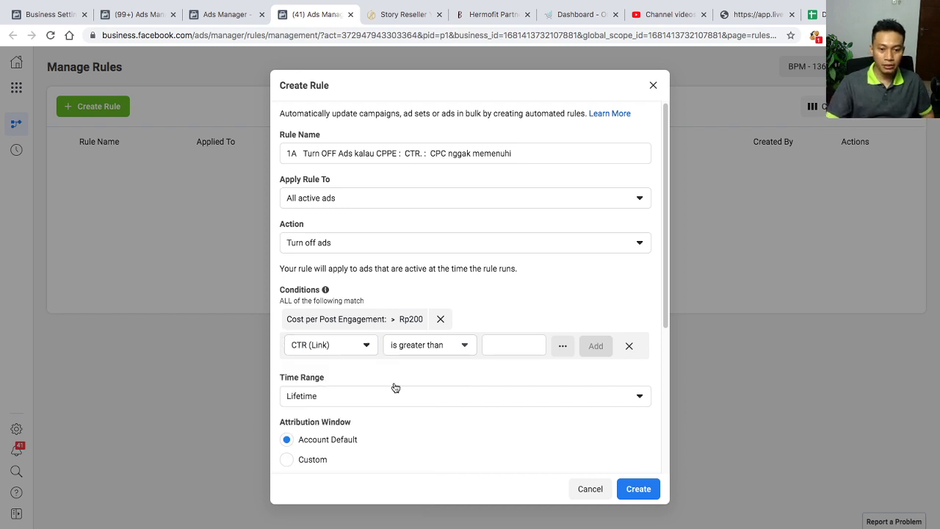
pyautogui.click(433, 346)
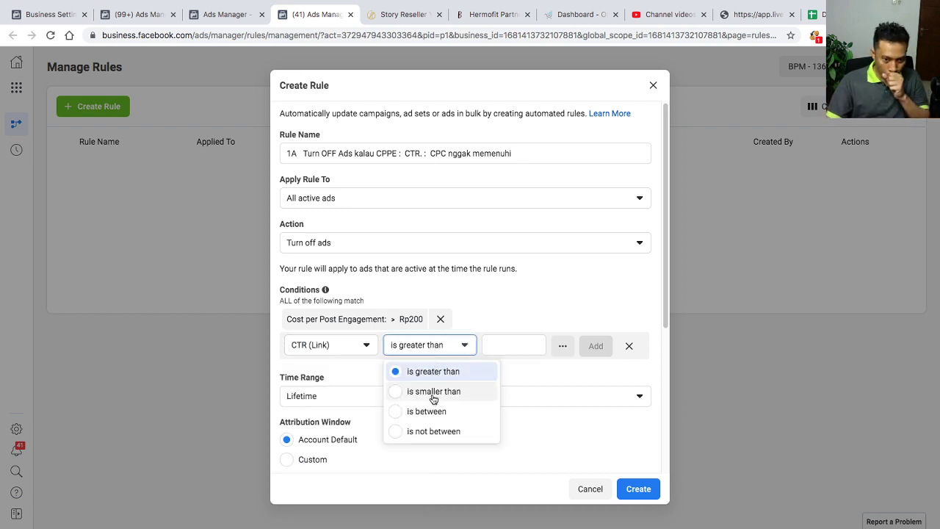
pyautogui.click(433, 392)
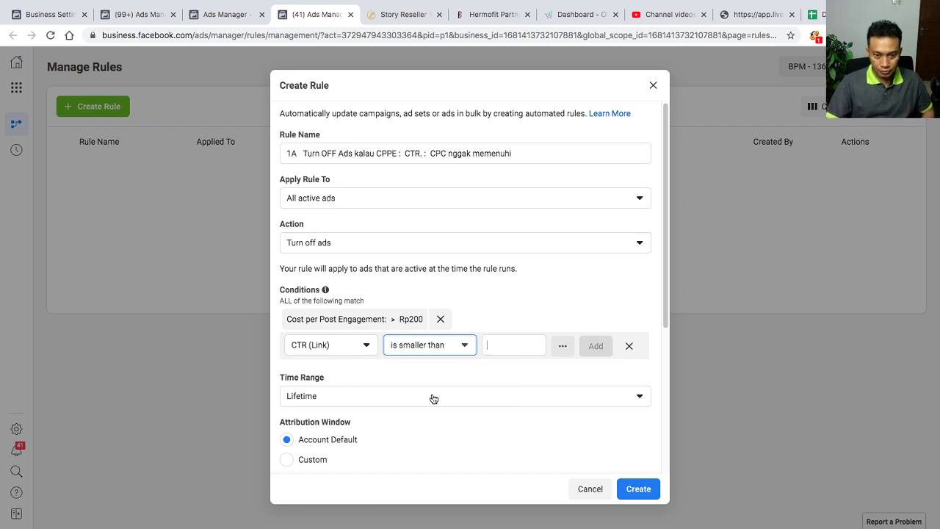
pyautogui.click(498, 341)
pyautogui.write('1.5')
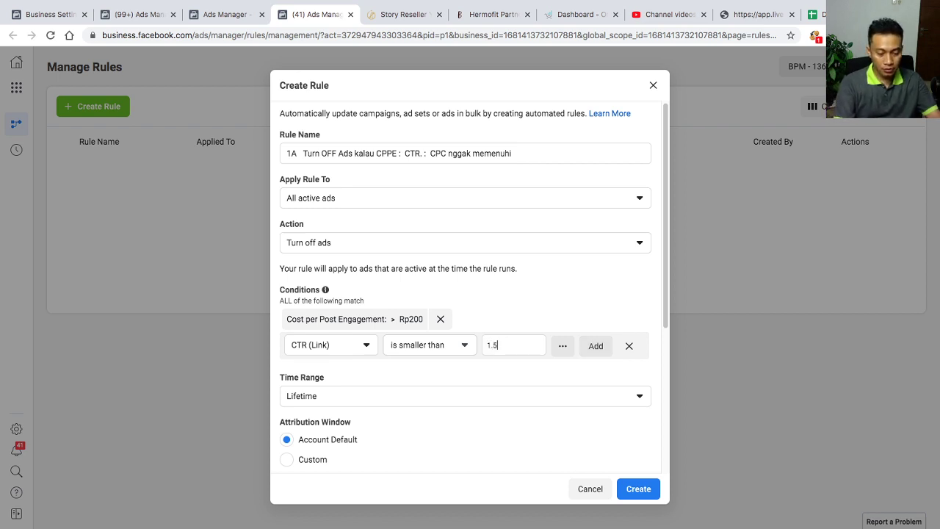
pyautogui.click(602, 348)
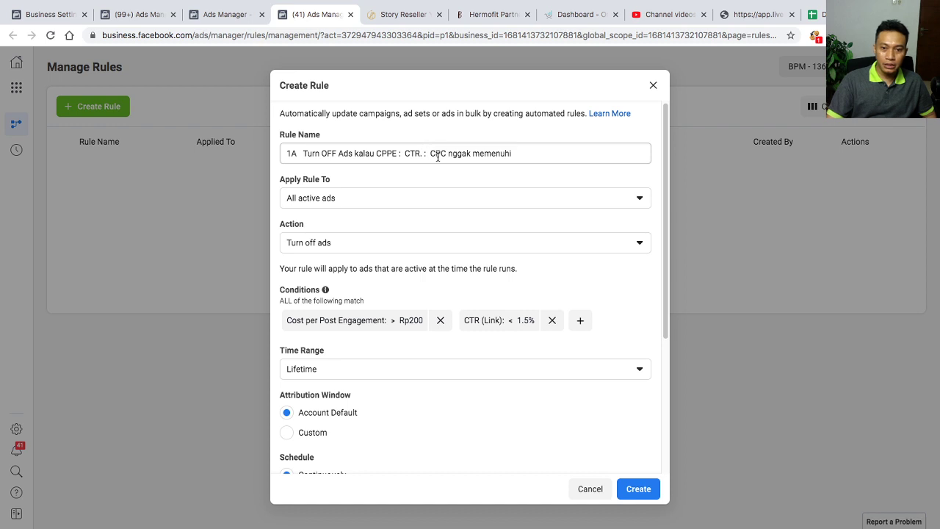
# Add a third condition to rule 1A that CPC (Link) is greater than Rp1,500.
pyautogui.click(580, 320)
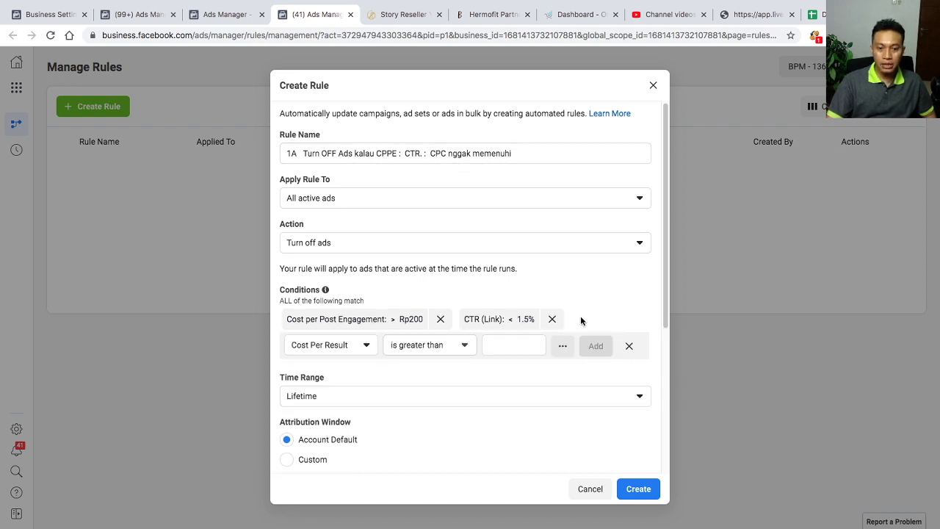
pyautogui.click(334, 352)
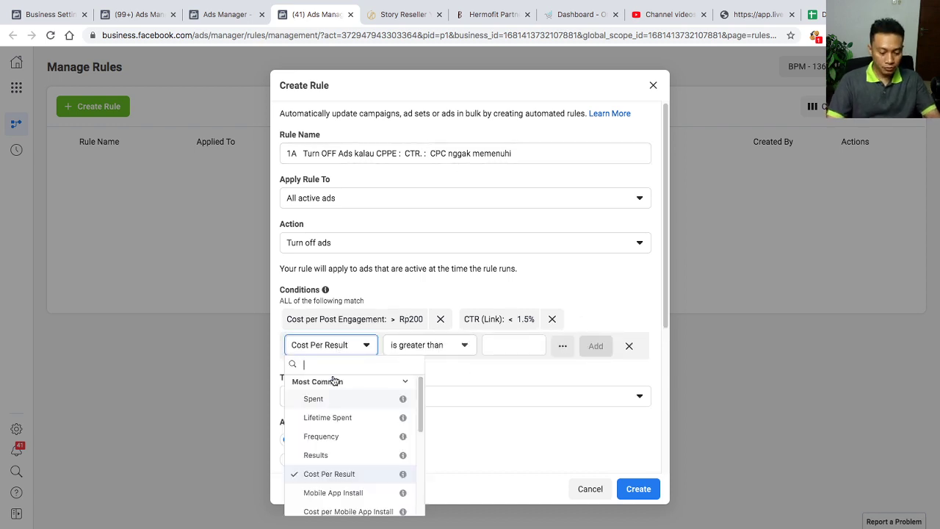
pyautogui.write('cpc')
pyautogui.click(321, 417)
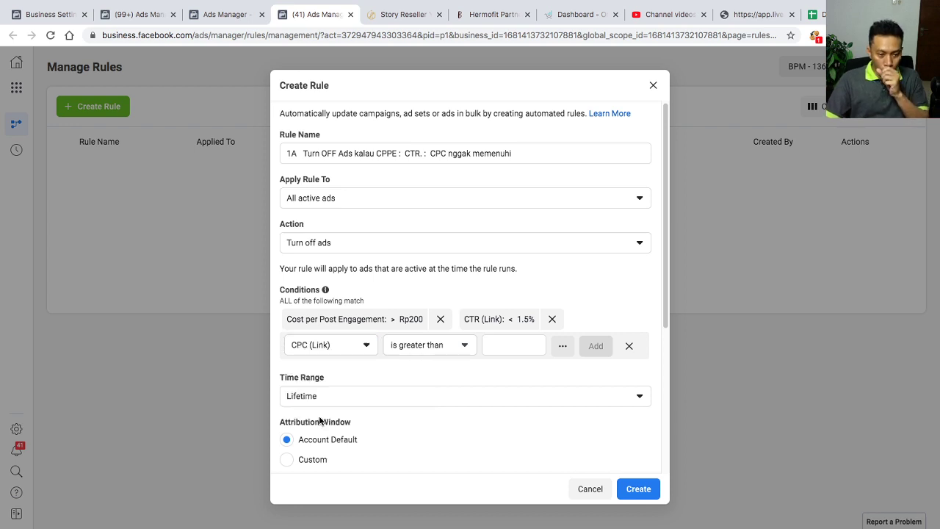
pyautogui.click(529, 341)
pyautogui.write('1500')
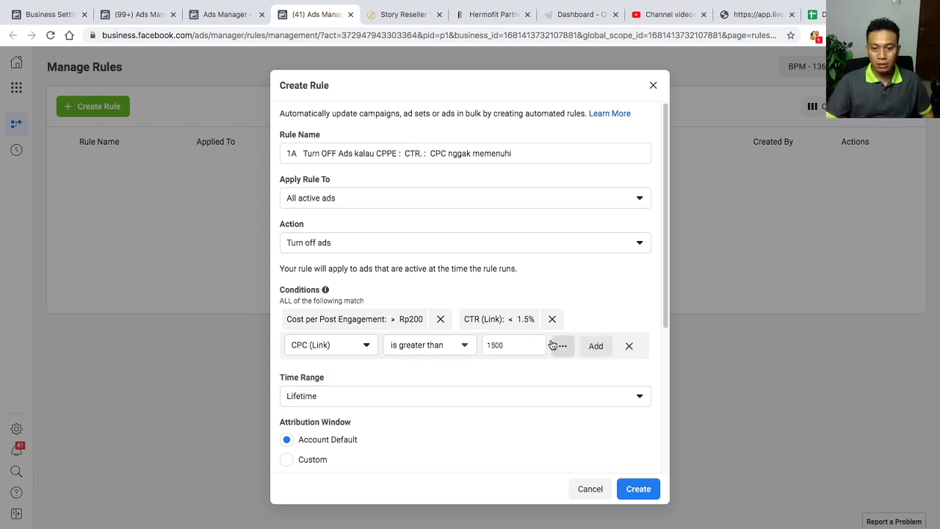
pyautogui.click(592, 347)
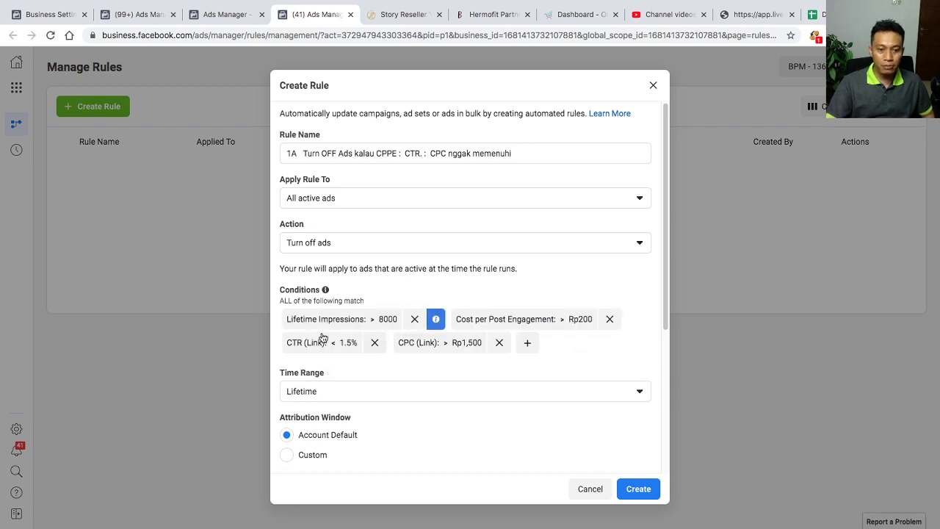
# Remove the Lifetime Impressions condition from rule 1A and set the rule's time range to Today.
pyautogui.click(414, 320)
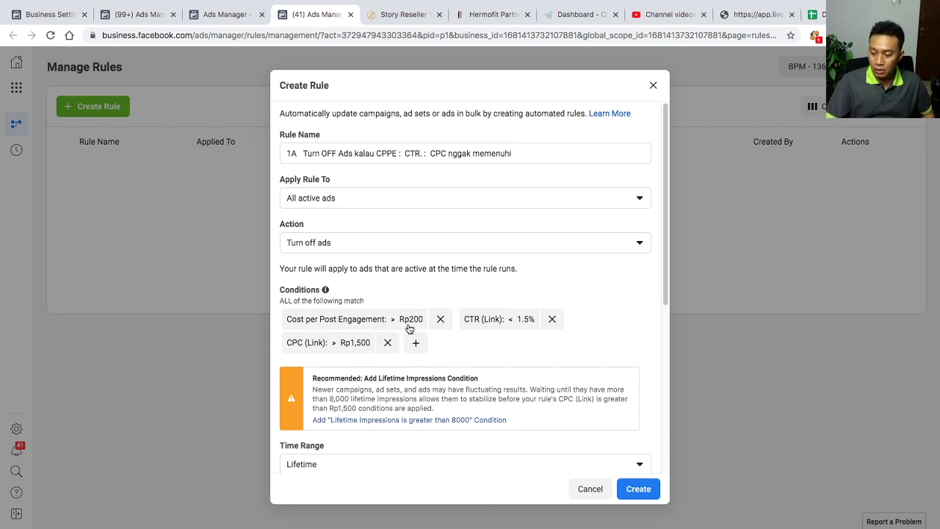
pyautogui.scroll(-3, 488, 433)
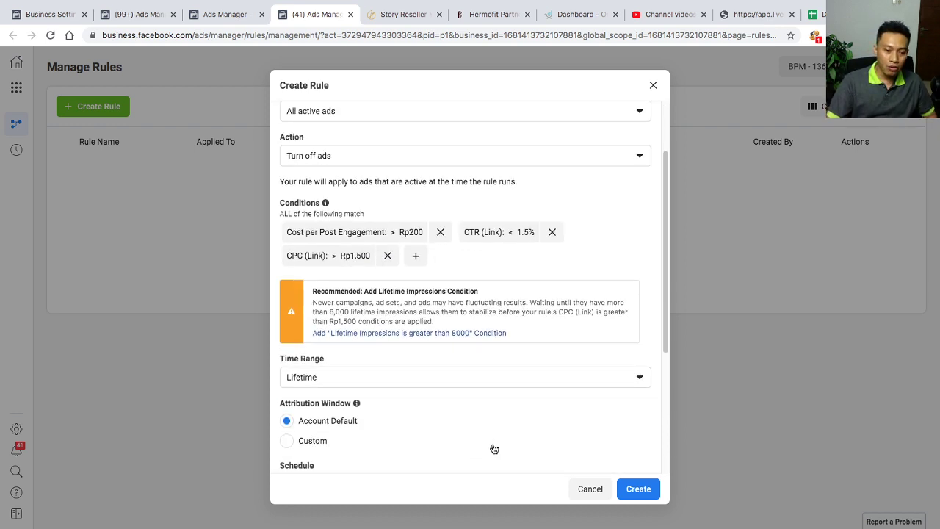
pyautogui.click(351, 363)
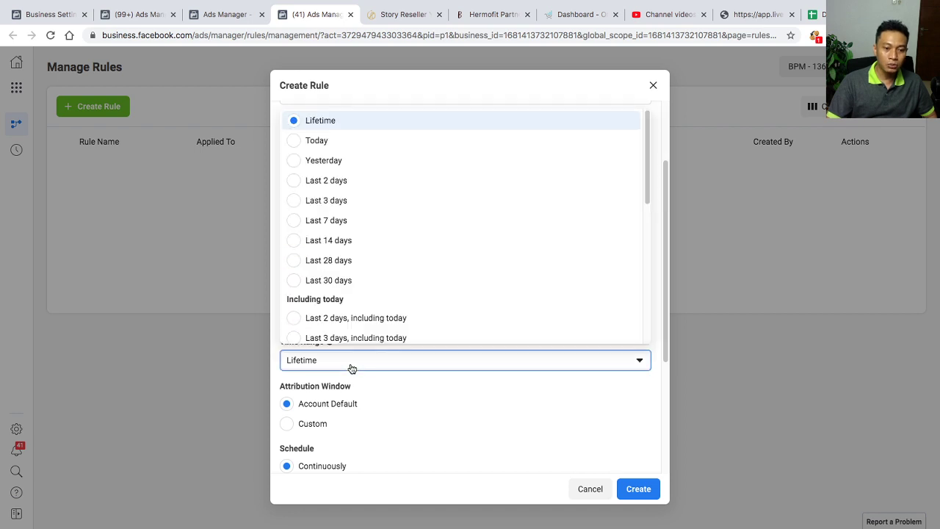
pyautogui.click(343, 140)
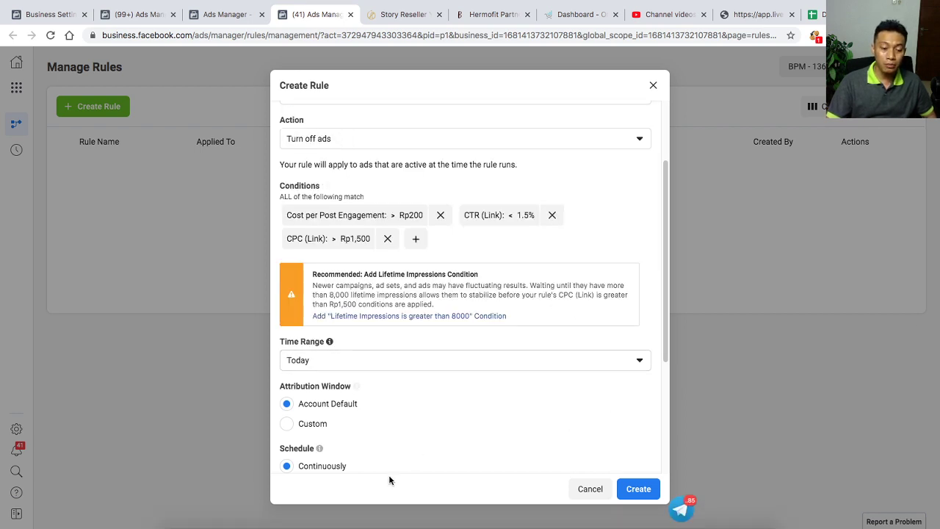
# Turn off email notifications for rule 1A, keep the continuous schedule, and create the rule.
pyautogui.scroll(-1, 400, 422)
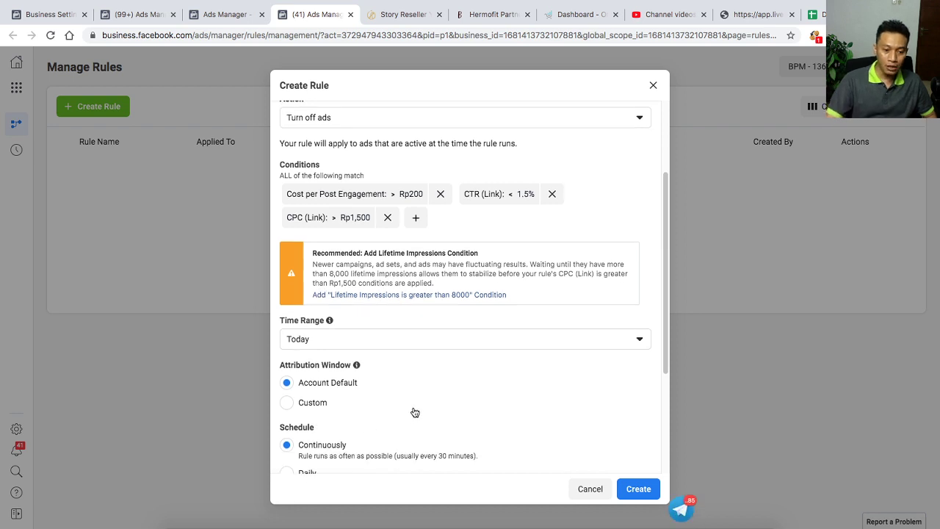
pyautogui.scroll(-3, 412, 409)
pyautogui.scroll(-2, 352, 394)
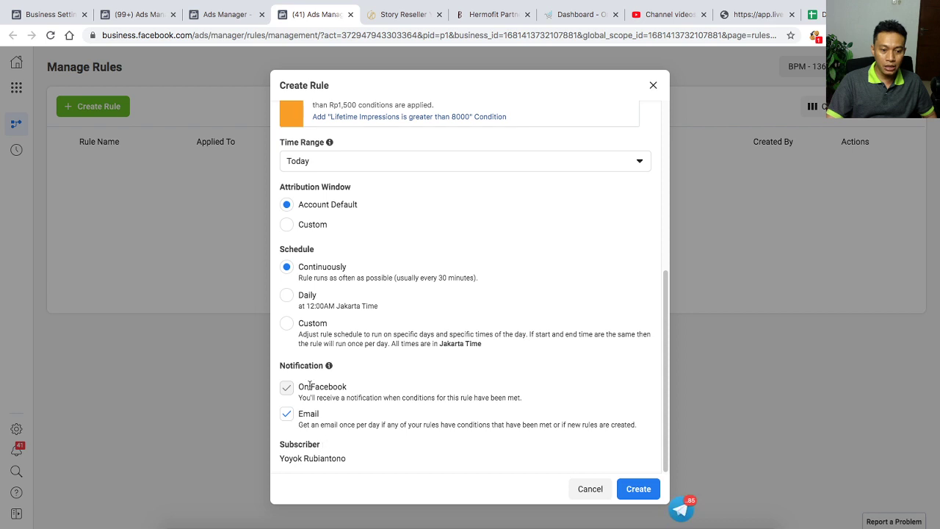
pyautogui.click(286, 415)
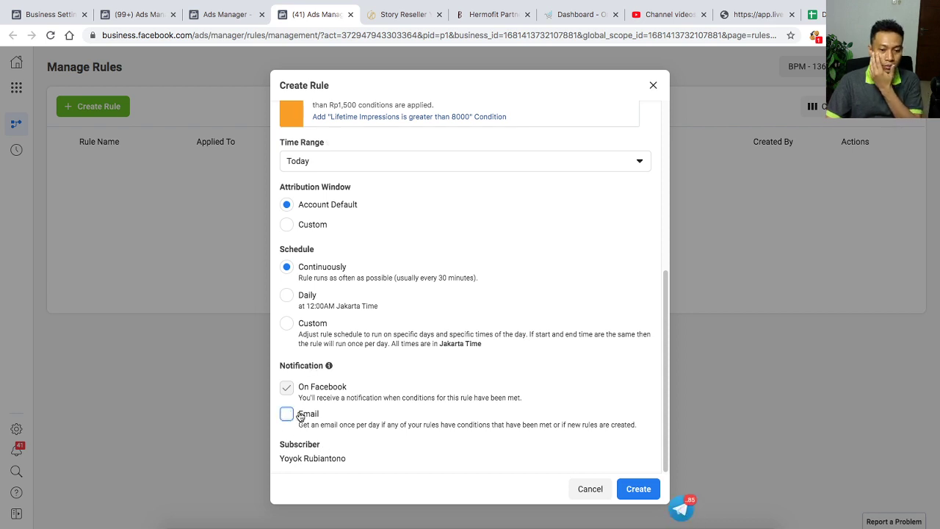
pyautogui.scroll(5, 399, 382)
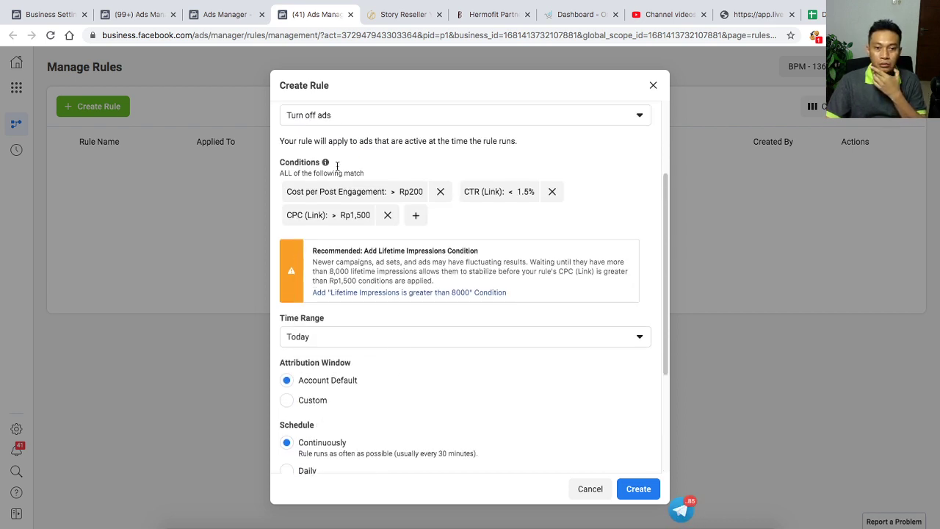
pyautogui.scroll(3, 332, 165)
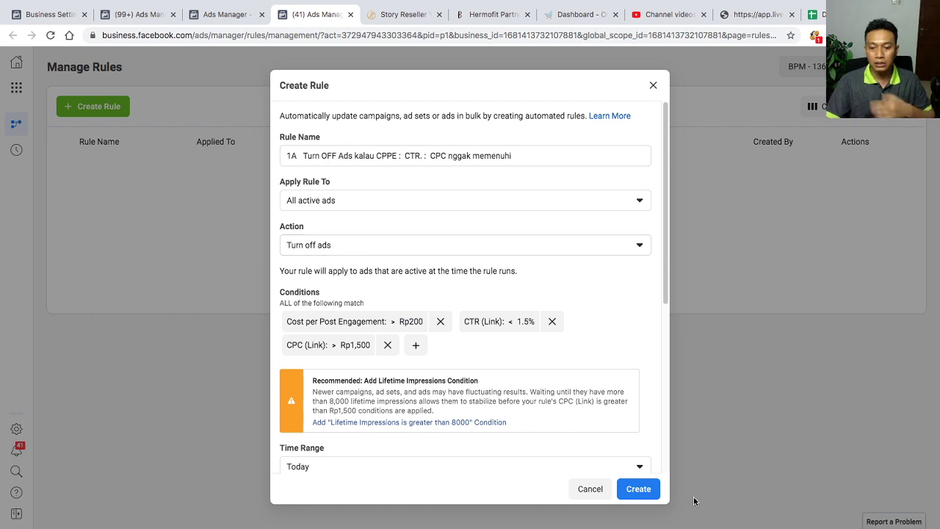
pyautogui.click(637, 488)
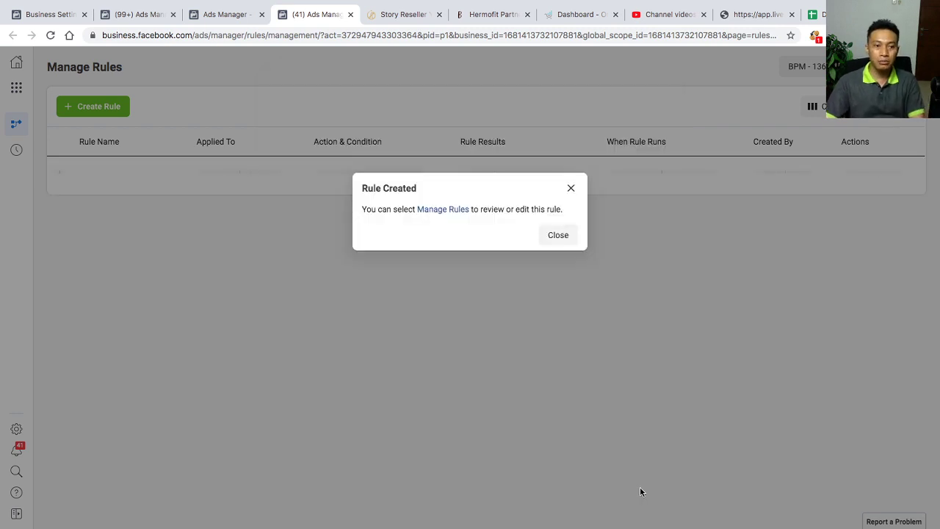
pyautogui.click(558, 236)
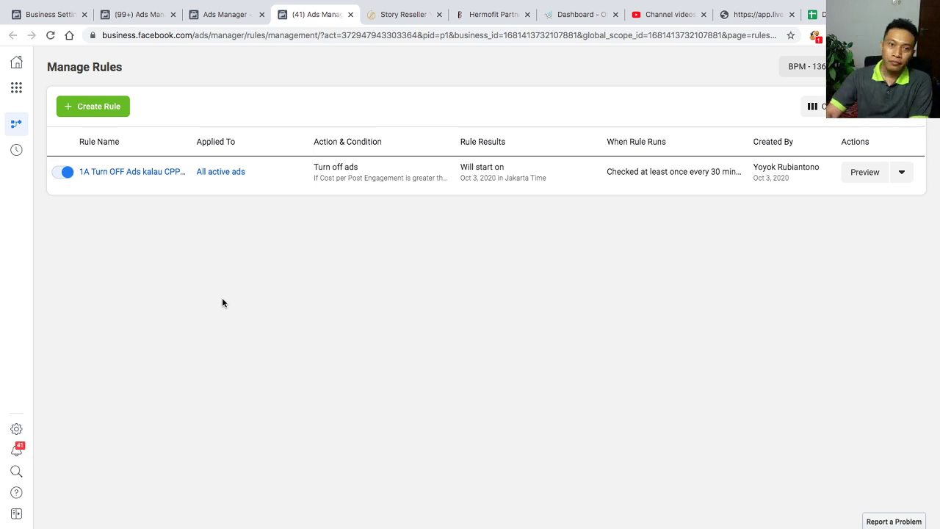
# In the Dashboard Advertiser sheet, copy the 1B label together with its Turn ON Ads description.
pyautogui.click(817, 16)
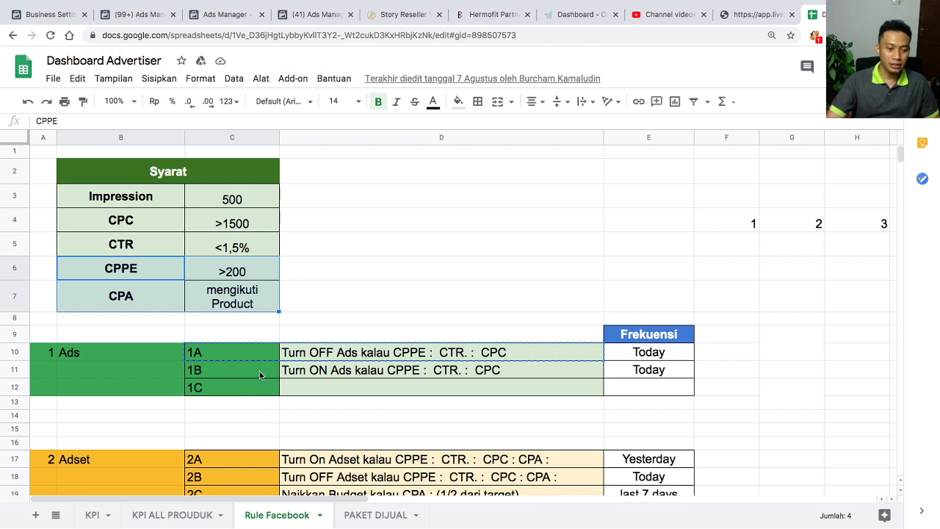
pyautogui.moveTo(245, 375); pyautogui.dragTo(458, 374)
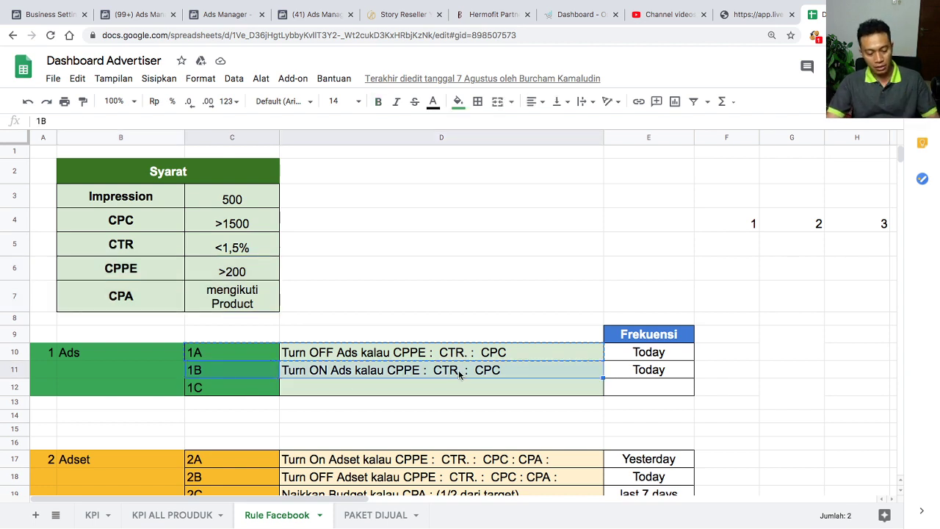
pyautogui.hotkey('ctrl', 'c')
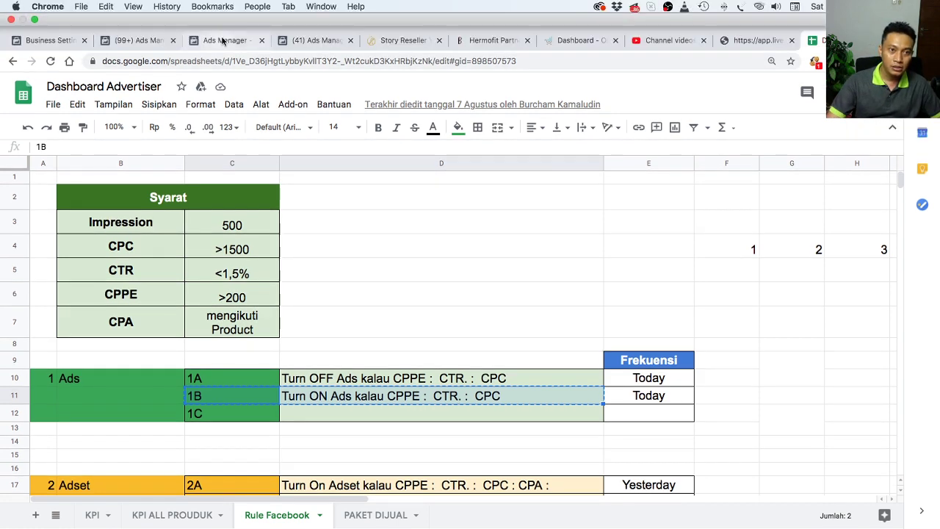
# Back in Manage Rules, start a new rule named "1B Turn ON Ads kalau CPPE : CTR. : CPC" using the copied text.
pyautogui.click(222, 40)
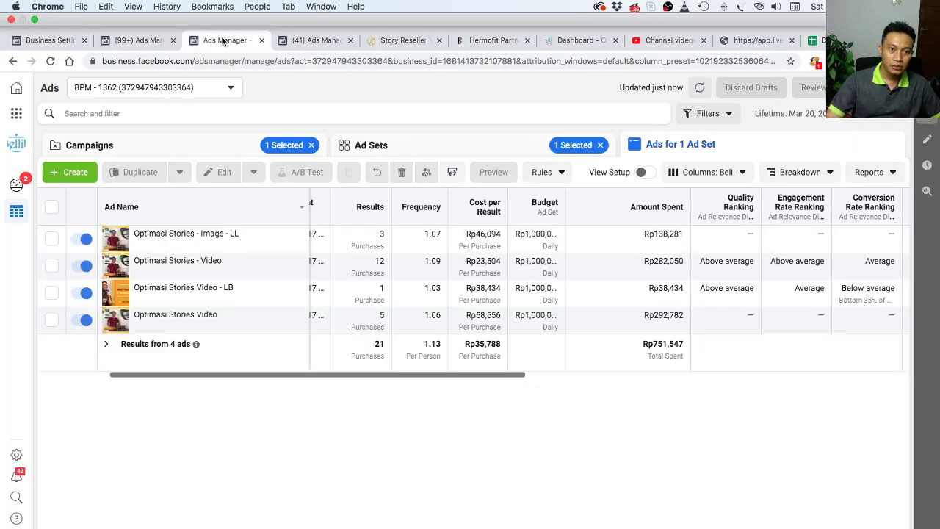
pyautogui.click(304, 41)
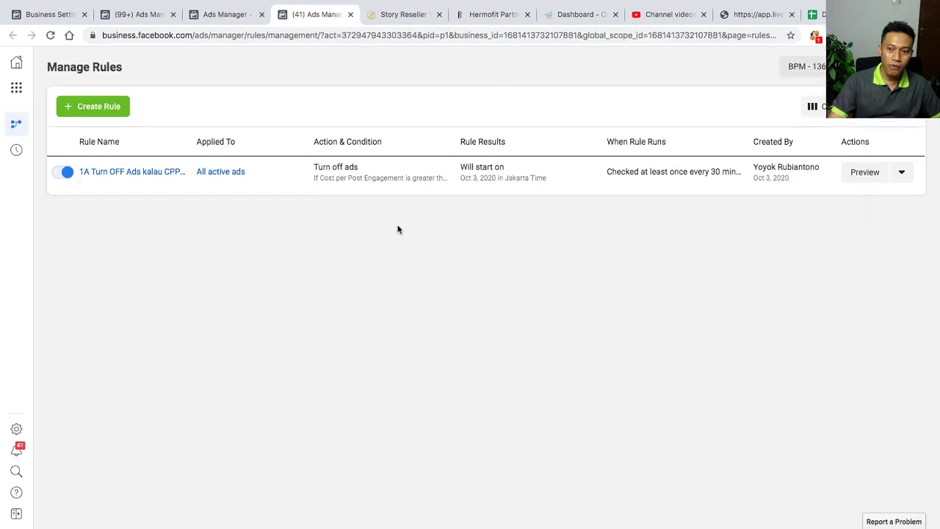
pyautogui.click(94, 106)
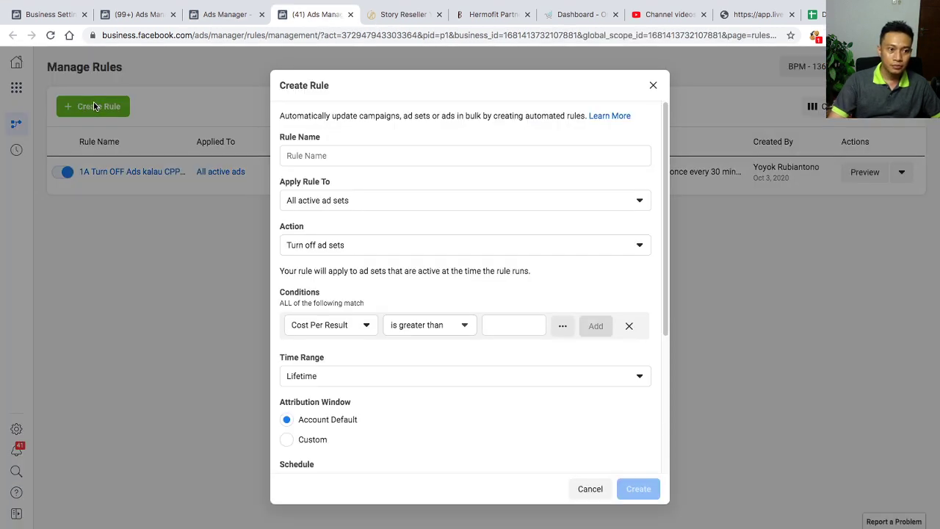
pyautogui.click(299, 157)
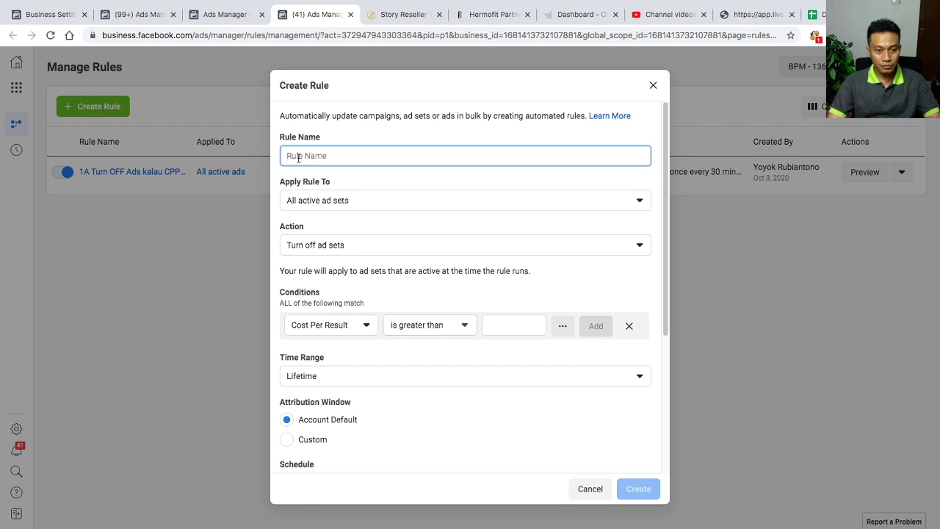
pyautogui.press('super+v')
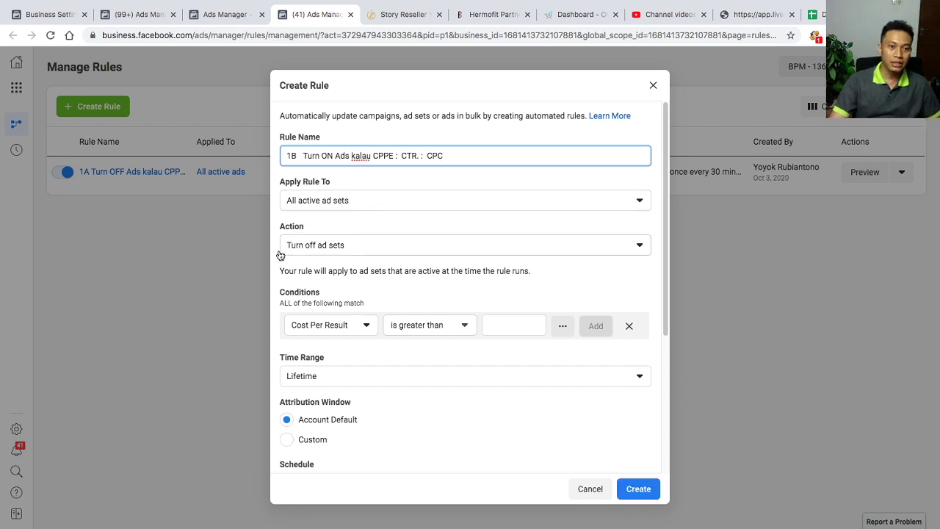
# Apply rule 1B to all active ads instead of ad sets and set its action to Turn on ads.
pyautogui.click(315, 202)
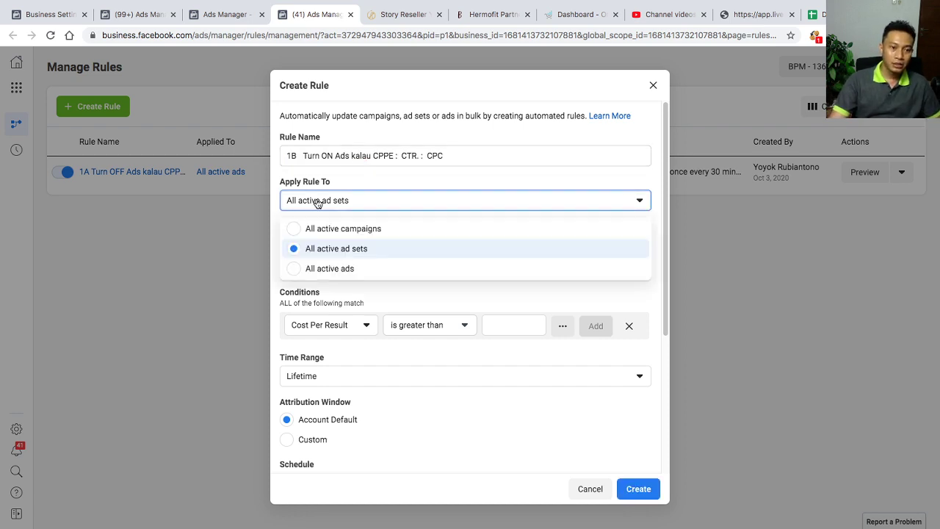
pyautogui.click(326, 268)
pyautogui.click(341, 249)
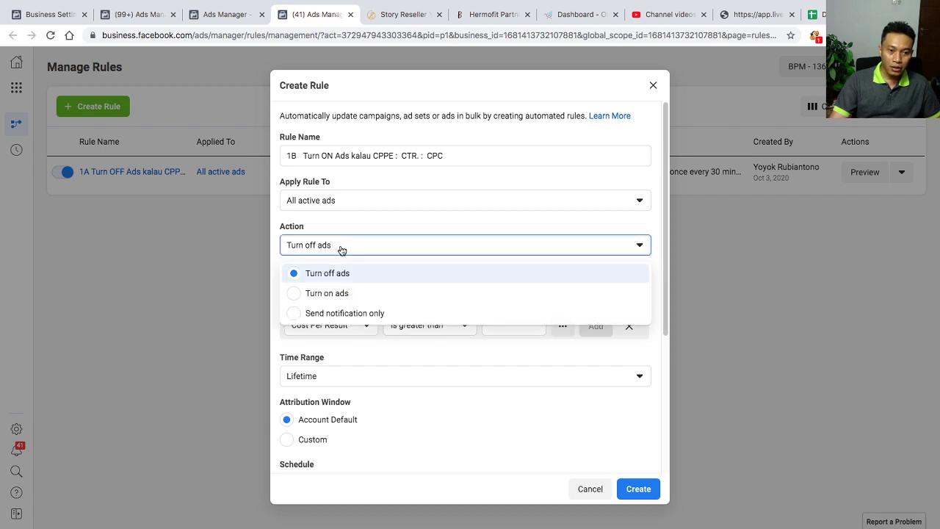
pyautogui.click(312, 291)
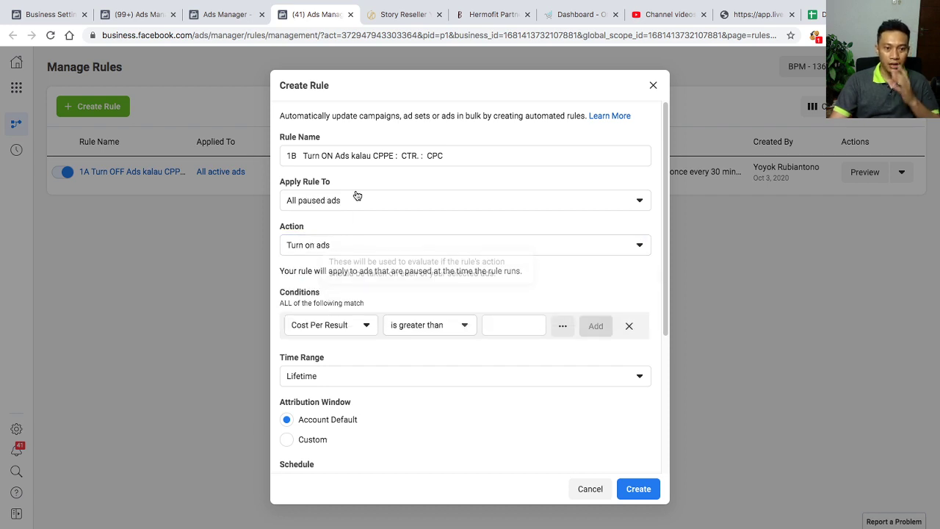
# Choose Cost per Post Engagement as the metric of rule 1B's first condition.
pyautogui.click(330, 329)
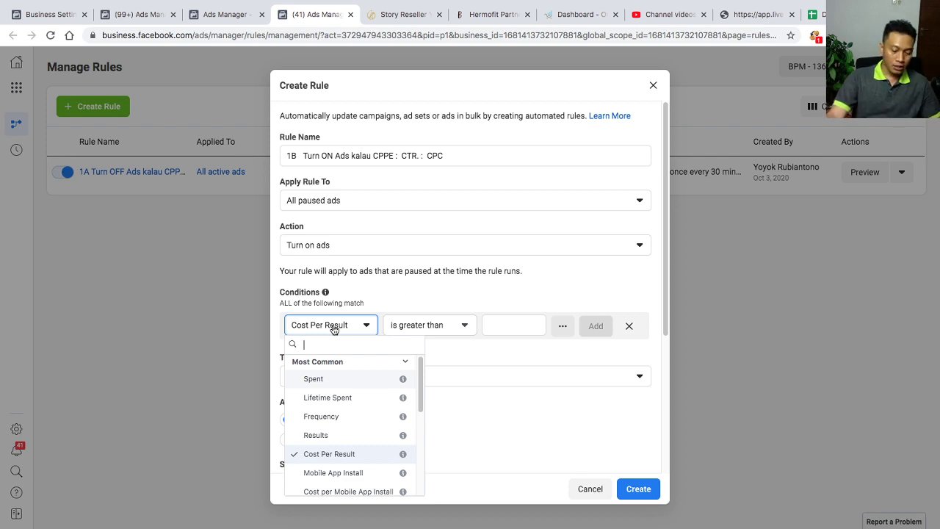
pyautogui.write('ppe')
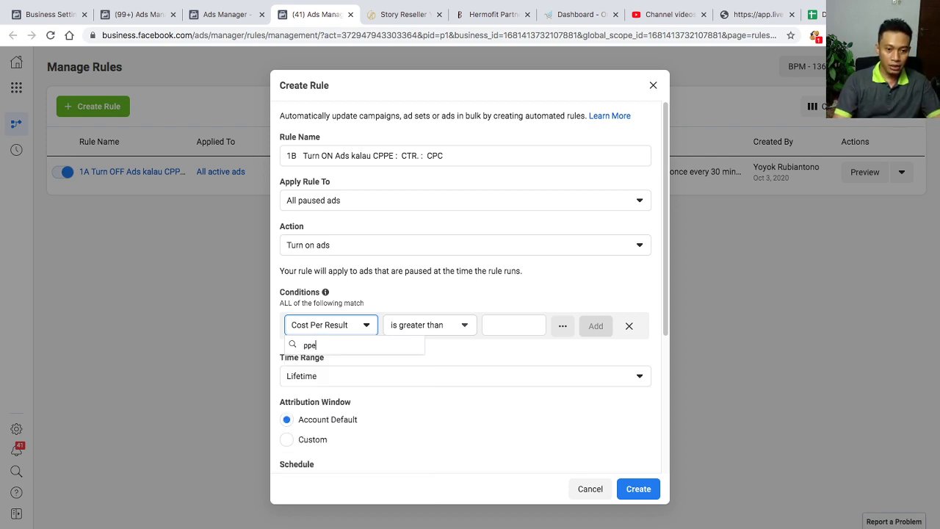
pyautogui.press('BackSpace')
pyautogui.press('BackSpace')
pyautogui.write('cppe')
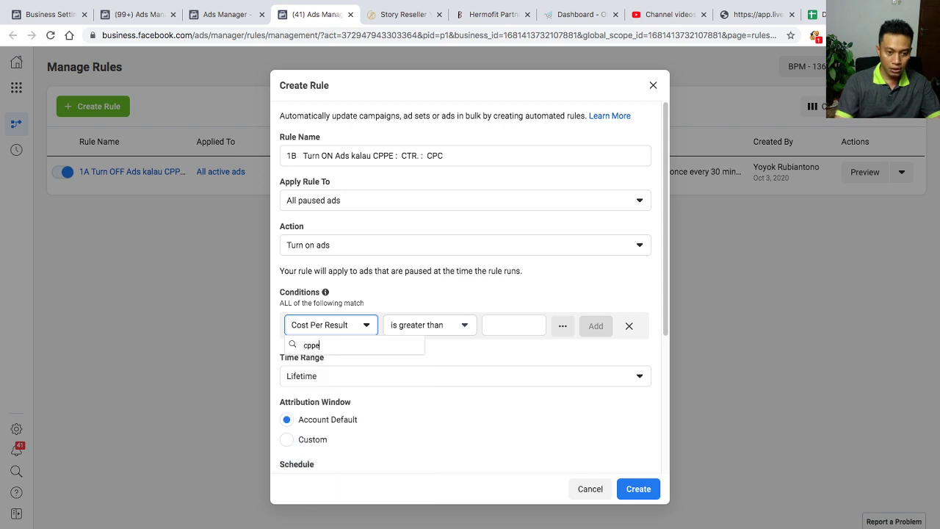
pyautogui.press('BackSpace')
pyautogui.press('BackSpace')
pyautogui.press('BackSpace')
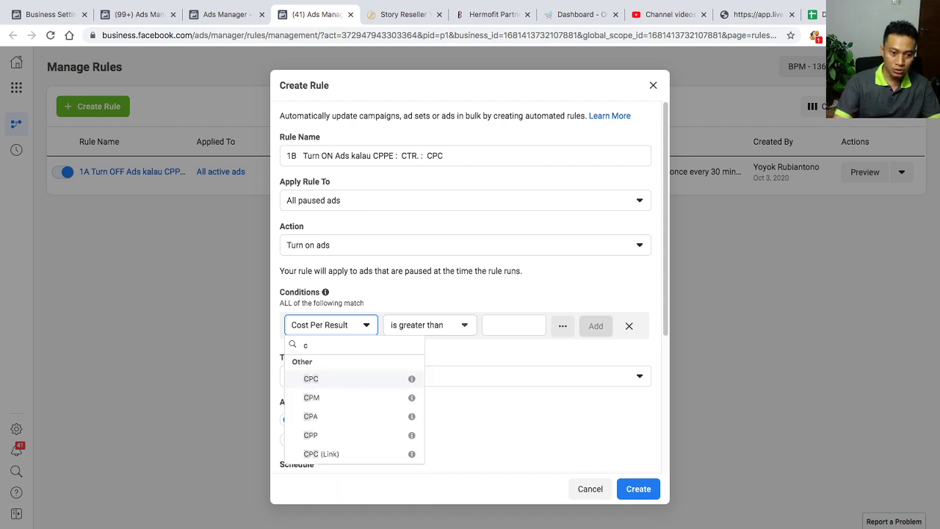
pyautogui.write('o')
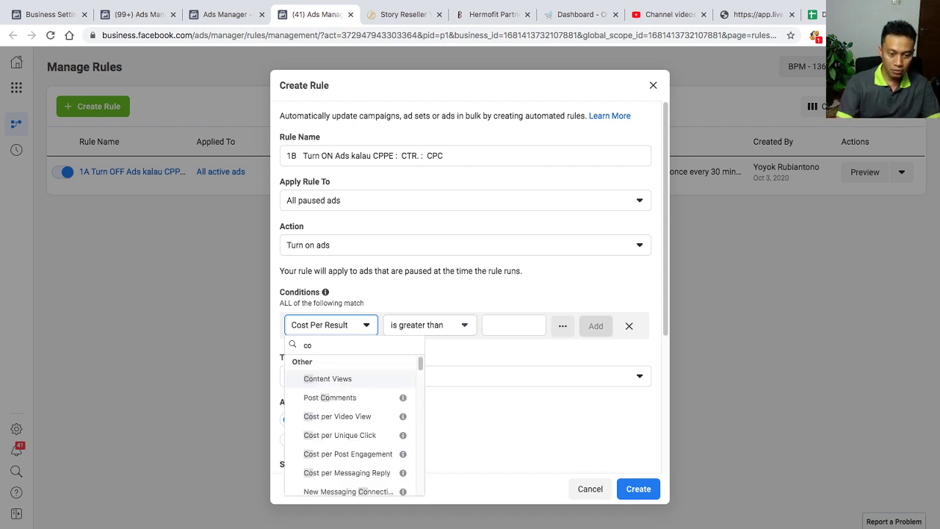
pyautogui.write('st perr')
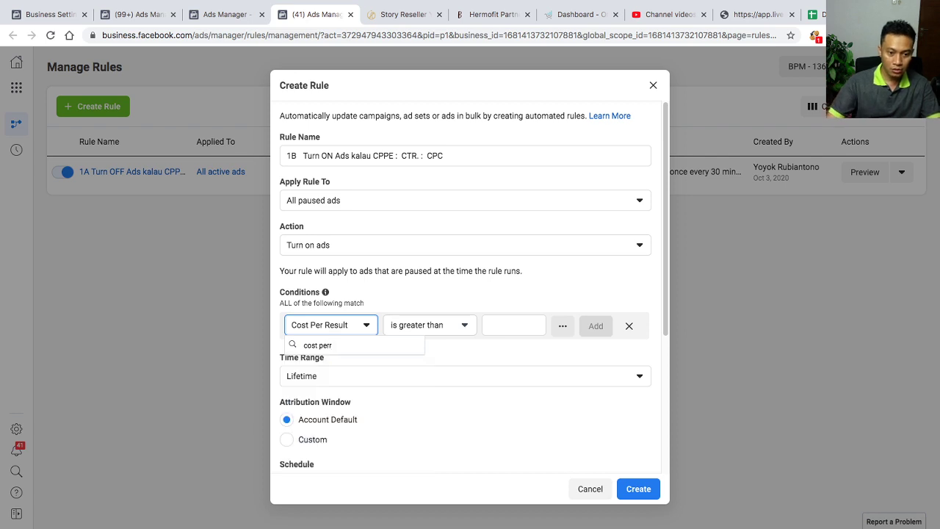
pyautogui.press('BackSpace')
pyautogui.write('po')
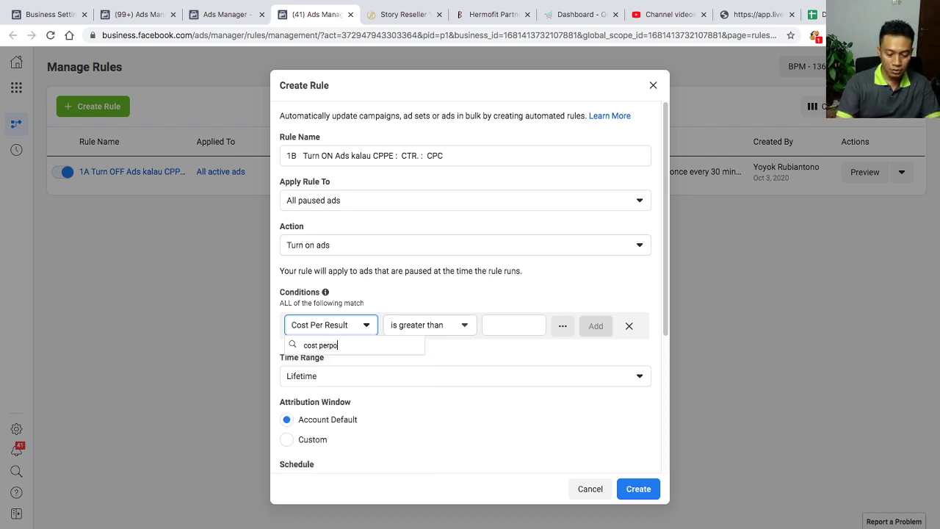
pyautogui.press('BackSpace')
pyautogui.press('BackSpace')
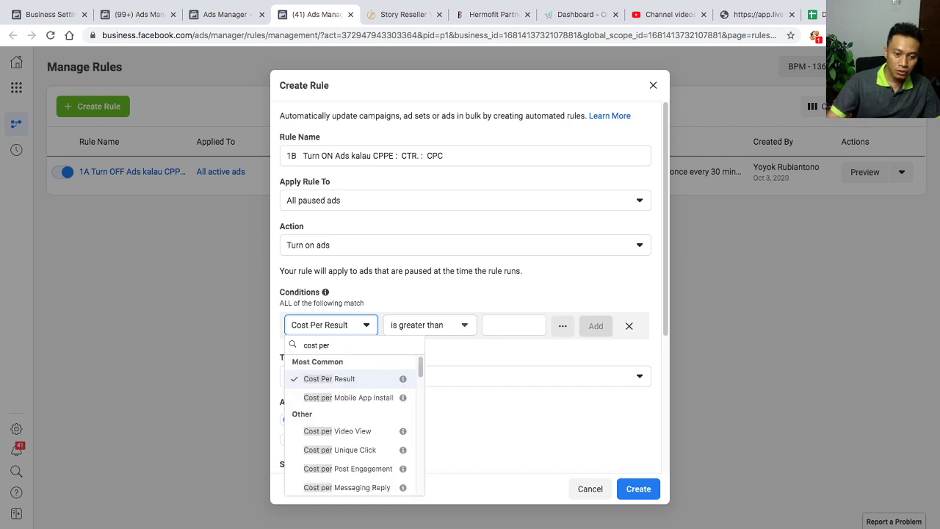
pyautogui.click(359, 471)
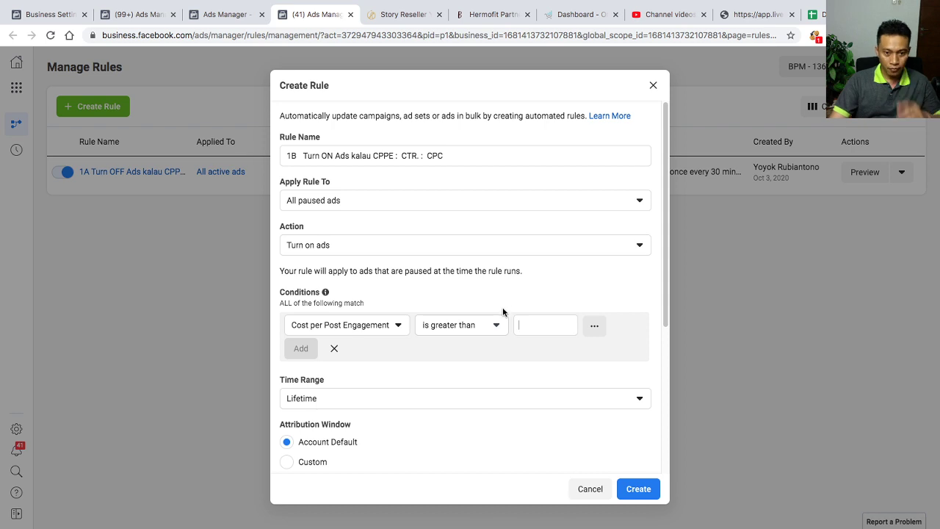
# Set the Cost per Post Engagement condition to smaller than 200 and add it to the rule.
pyautogui.click(479, 326)
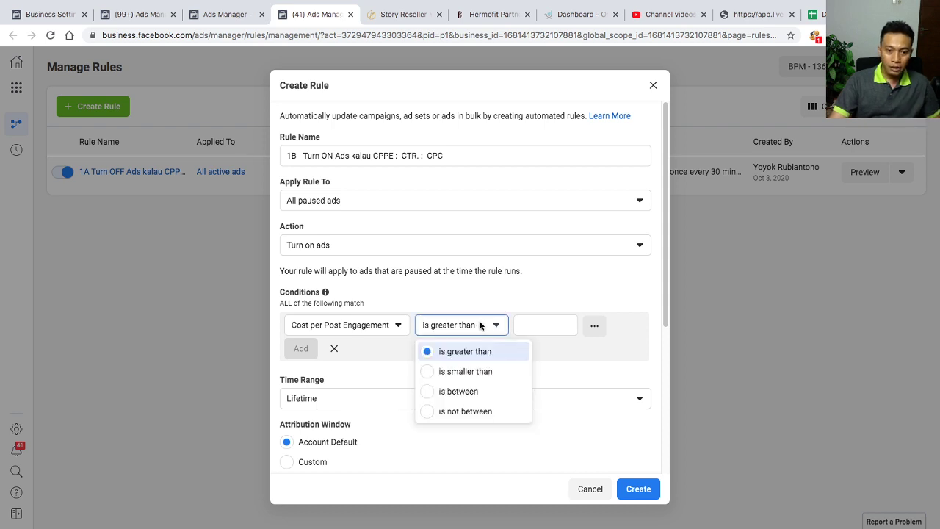
pyautogui.click(480, 372)
pyautogui.click(528, 329)
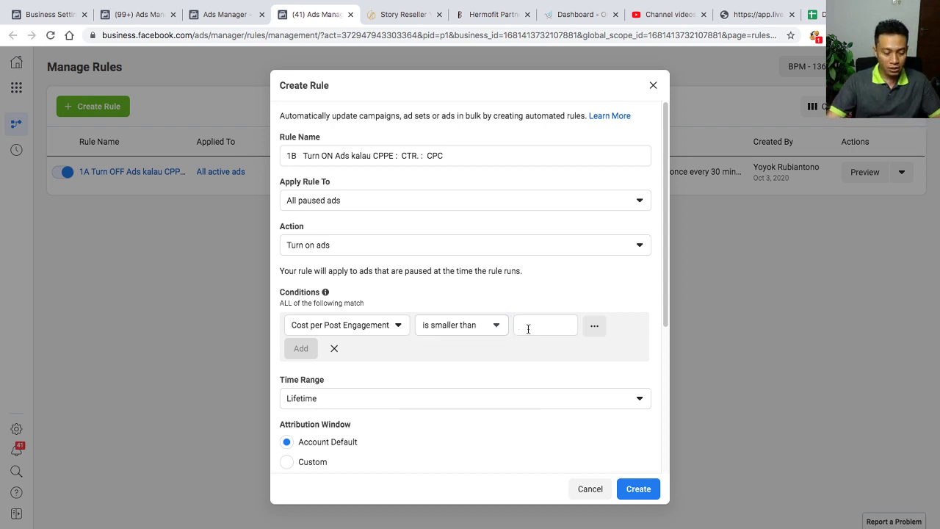
pyautogui.write('200')
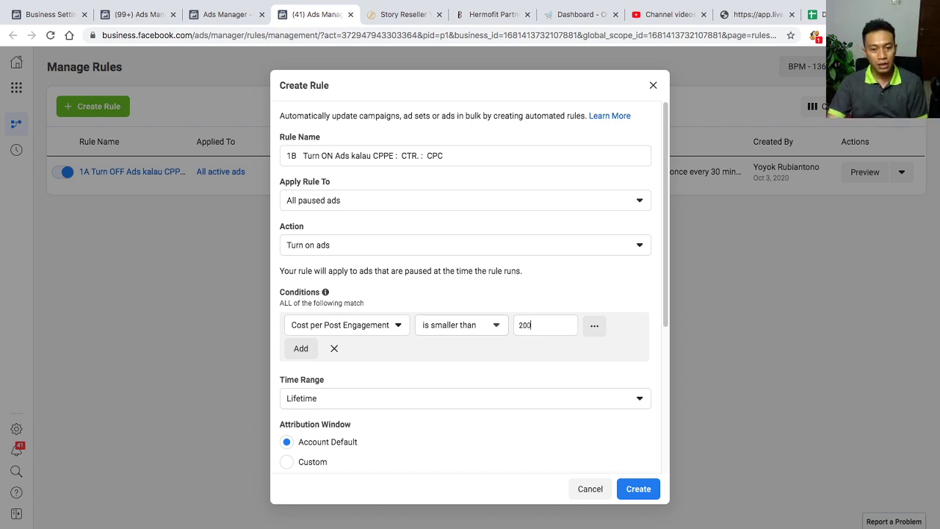
pyautogui.click(303, 355)
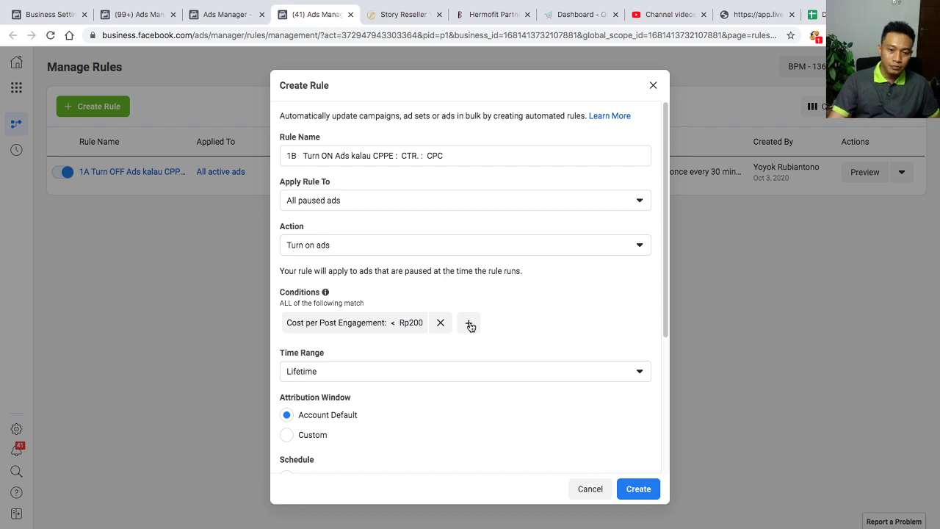
# Add a second condition requiring CTR (Link) to be greater than 1.5%.
pyautogui.click(469, 324)
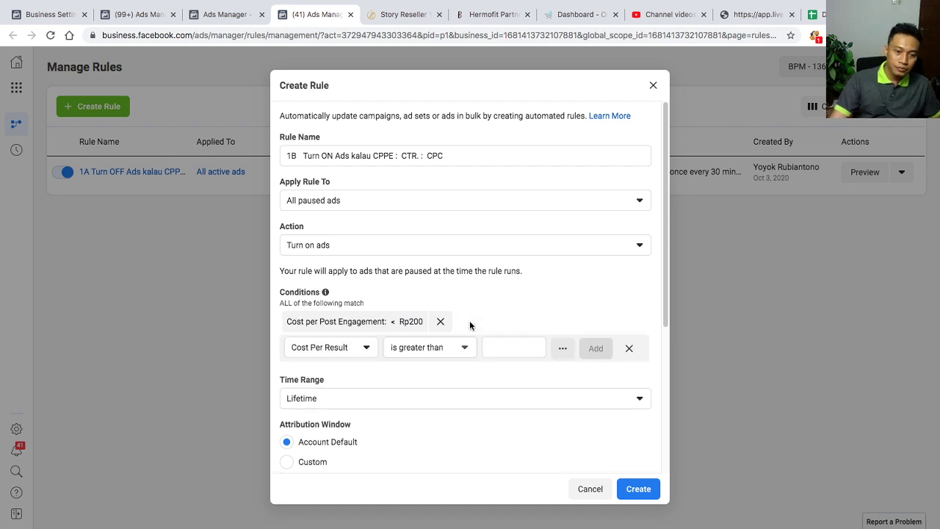
pyautogui.click(365, 352)
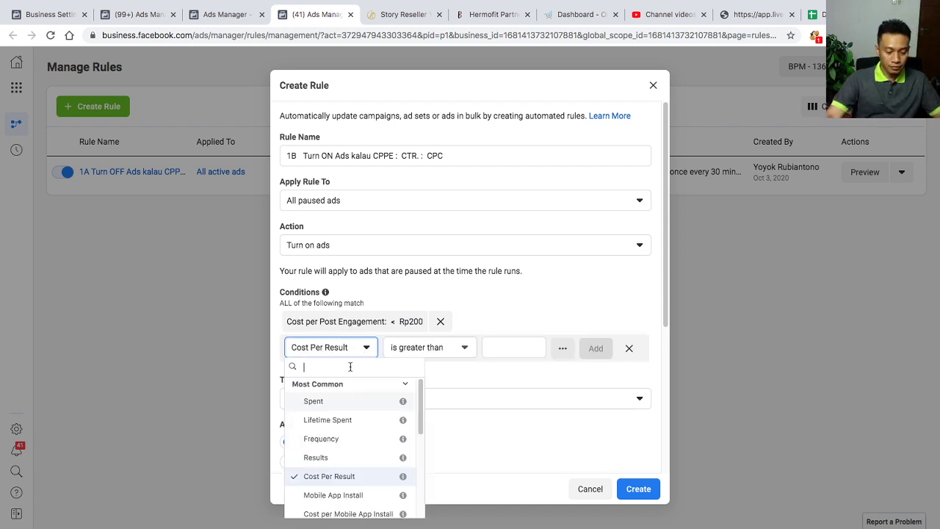
pyautogui.write('ctr')
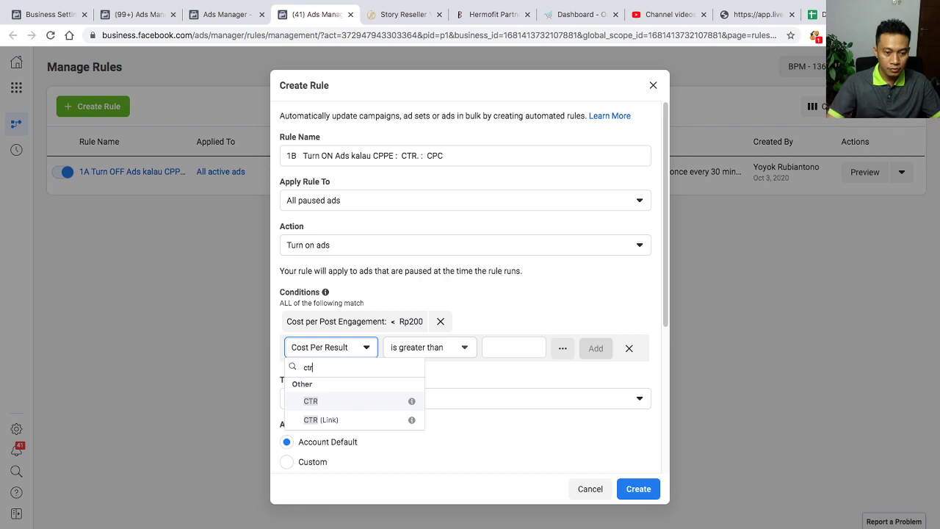
pyautogui.click(345, 419)
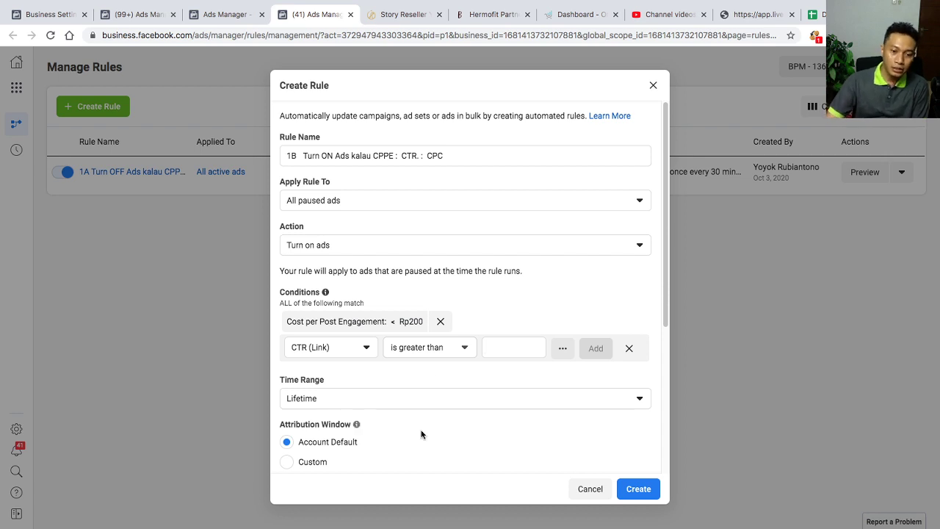
pyautogui.scroll(-1, 420, 425)
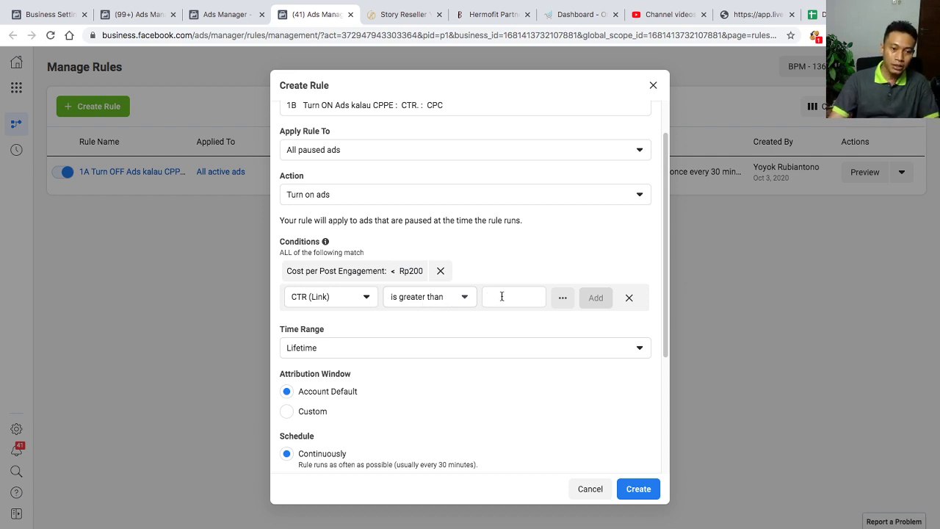
pyautogui.write('1.5')
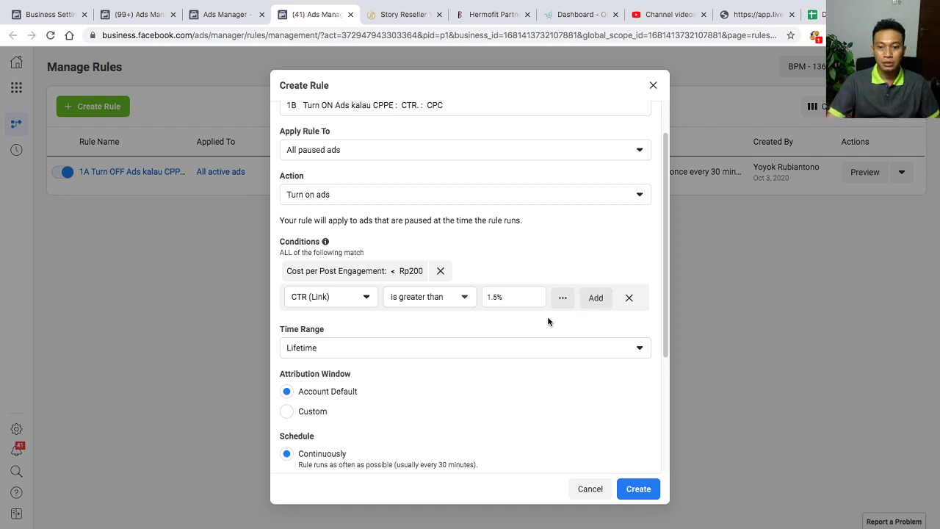
pyautogui.click(591, 299)
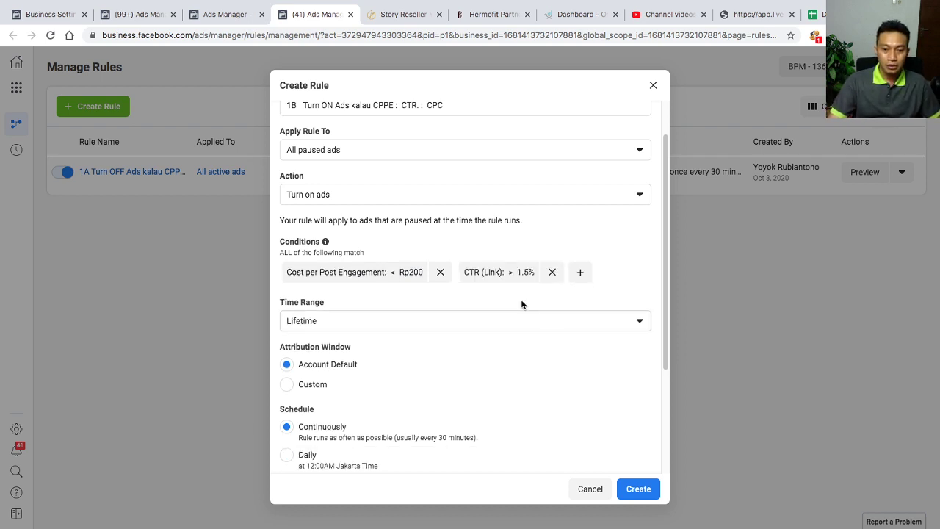
# Add a third condition requiring CPC (Link) to be smaller than 1500.
pyautogui.click(580, 272)
pyautogui.click(321, 301)
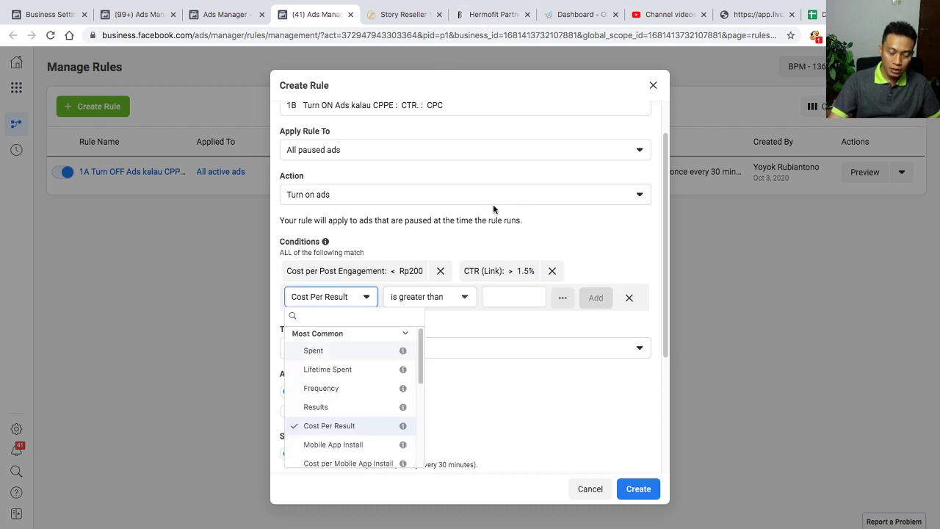
pyautogui.write('cpc')
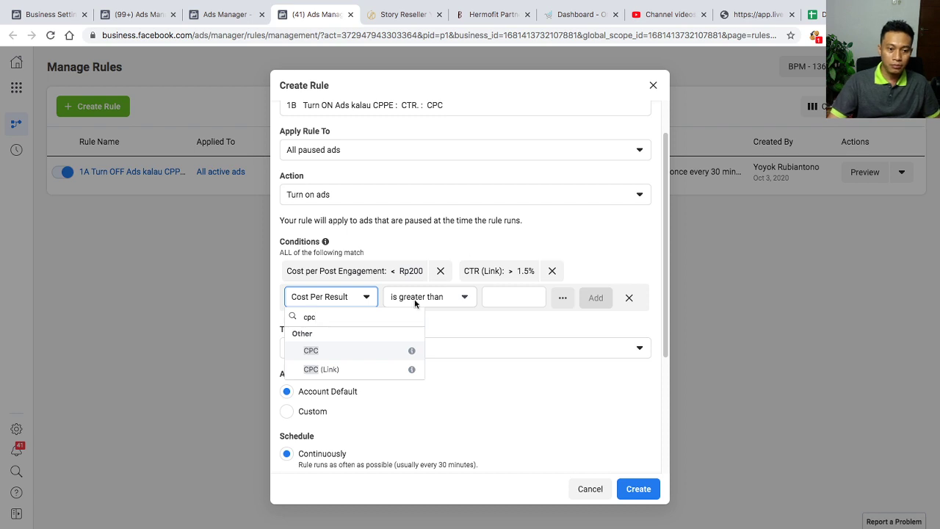
pyautogui.click(301, 374)
pyautogui.click(452, 301)
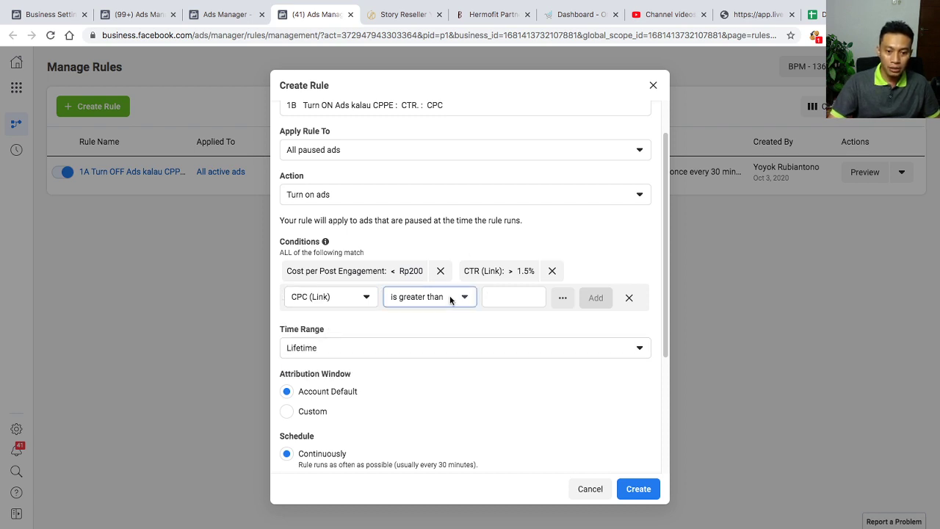
pyautogui.click(434, 342)
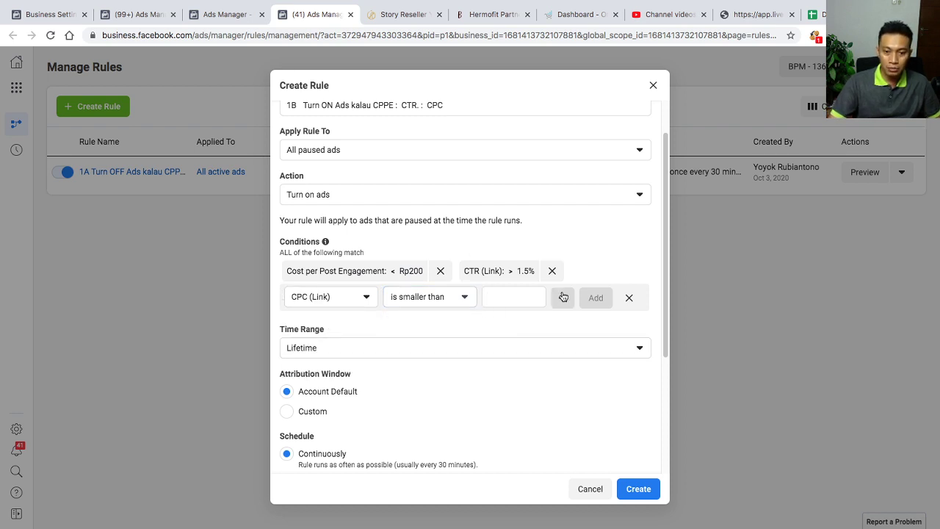
pyautogui.write('1500')
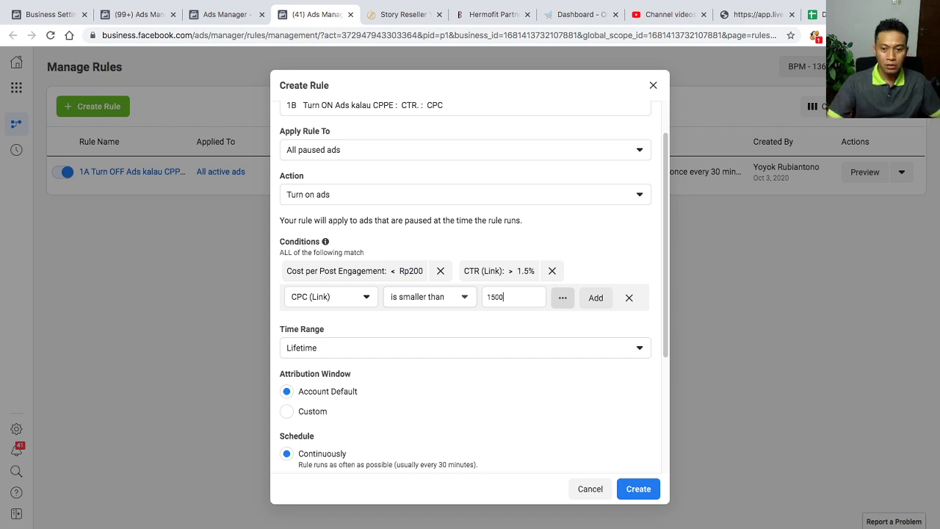
pyautogui.click(596, 297)
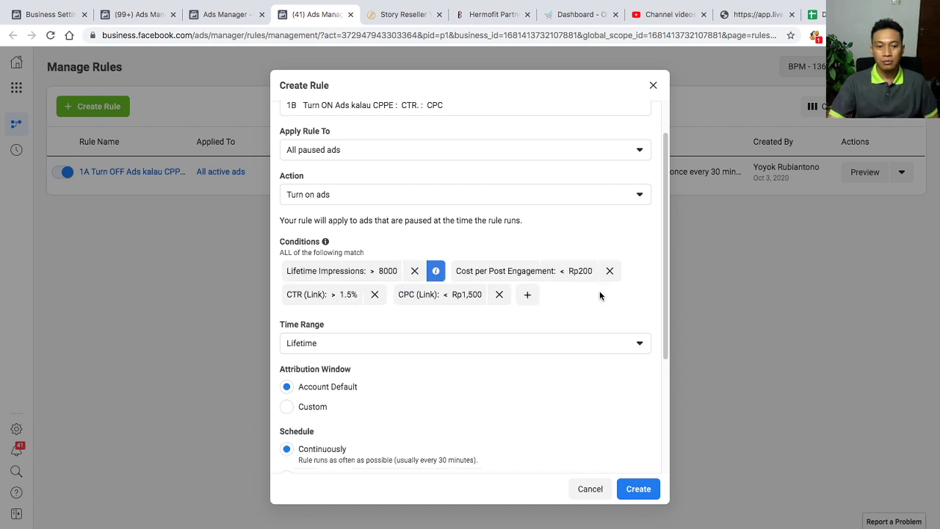
# Set rule 1B's time range to Yesterday and remove its Lifetime Impressions condition.
pyautogui.click(346, 347)
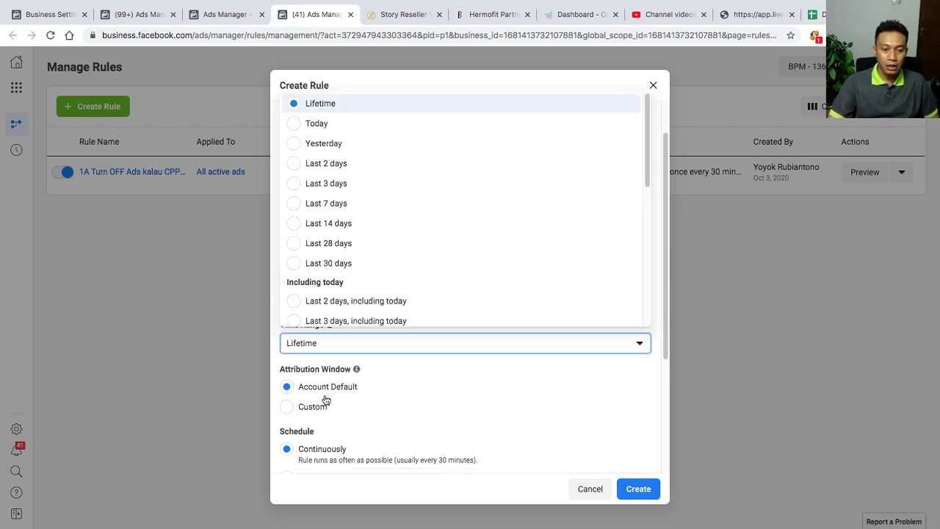
pyautogui.click(331, 144)
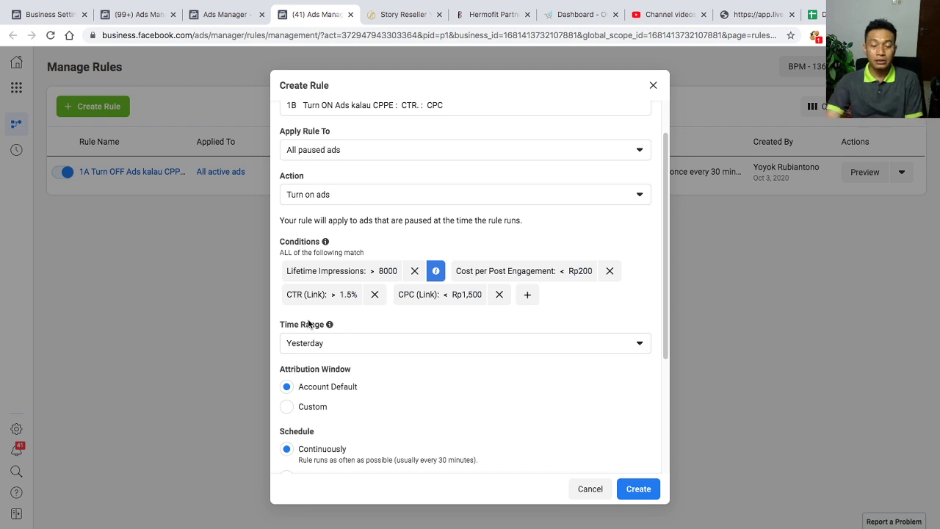
pyautogui.click(416, 272)
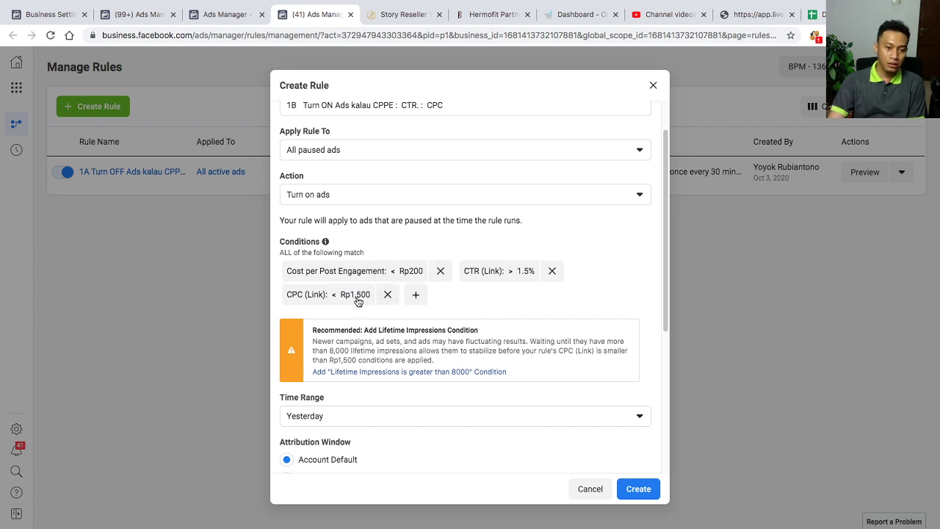
# Turn off email notifications for rule 1B, create the rule, and dismiss the confirmation.
pyautogui.scroll(-2, 408, 444)
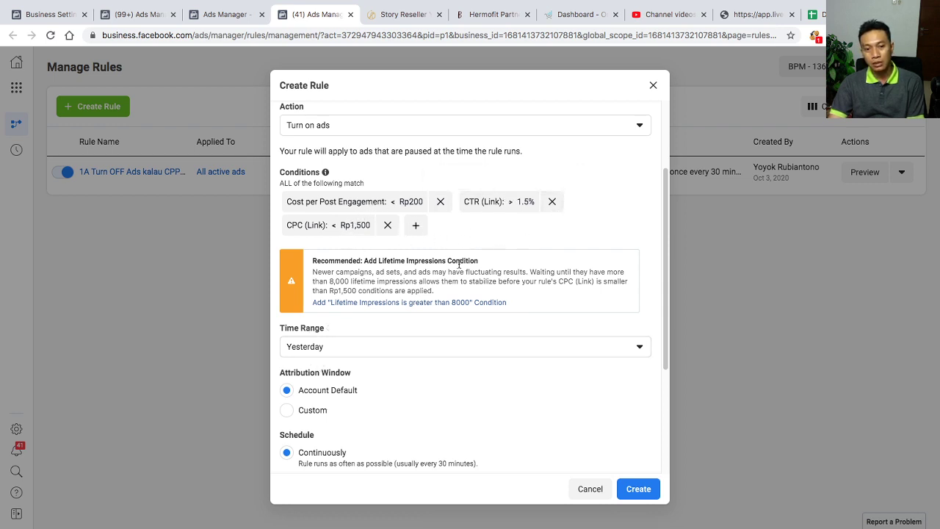
pyautogui.scroll(-5, 432, 394)
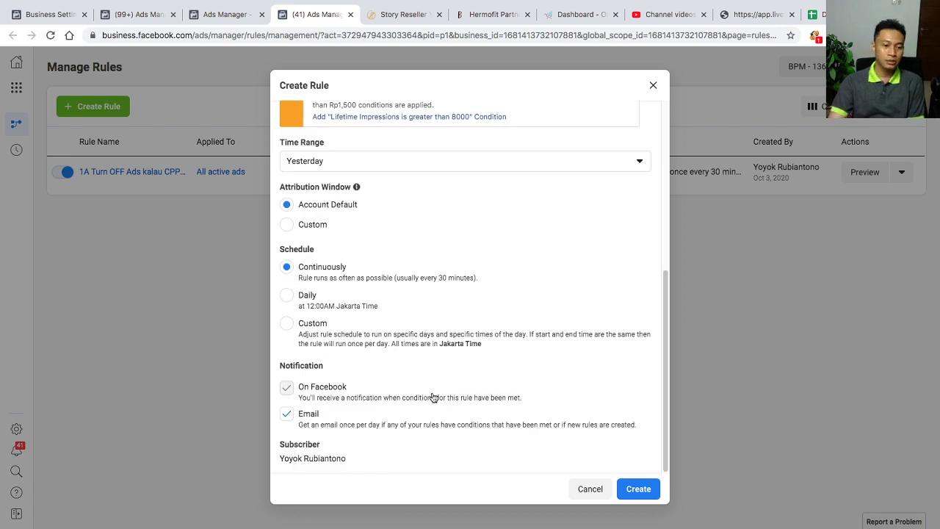
pyautogui.click(286, 414)
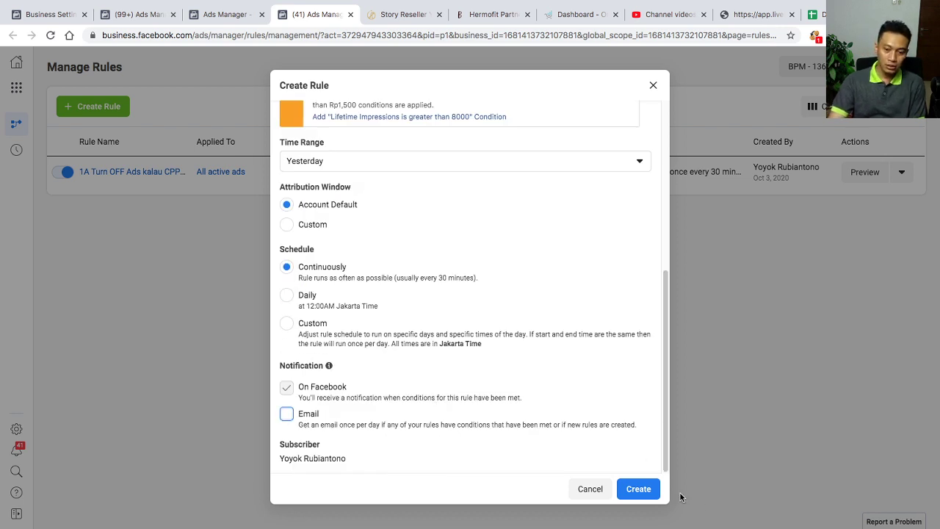
pyautogui.click(638, 489)
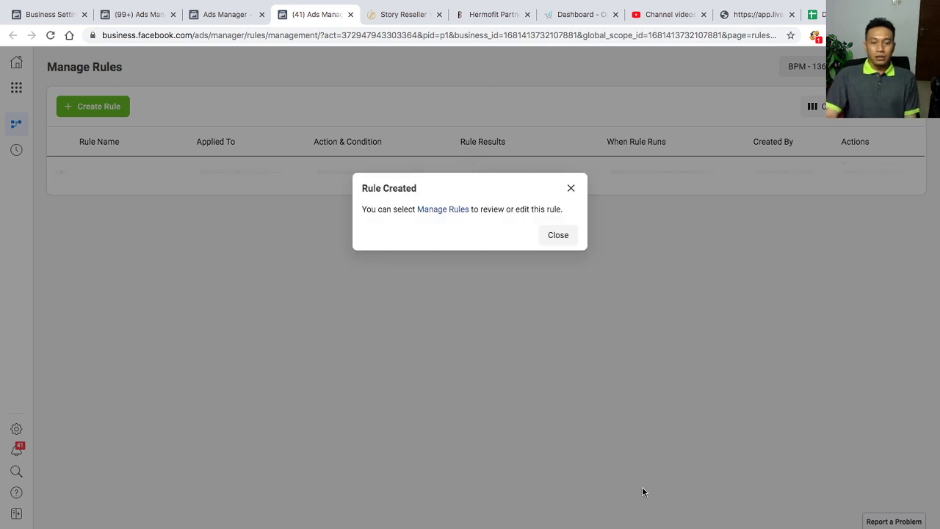
pyautogui.click(559, 235)
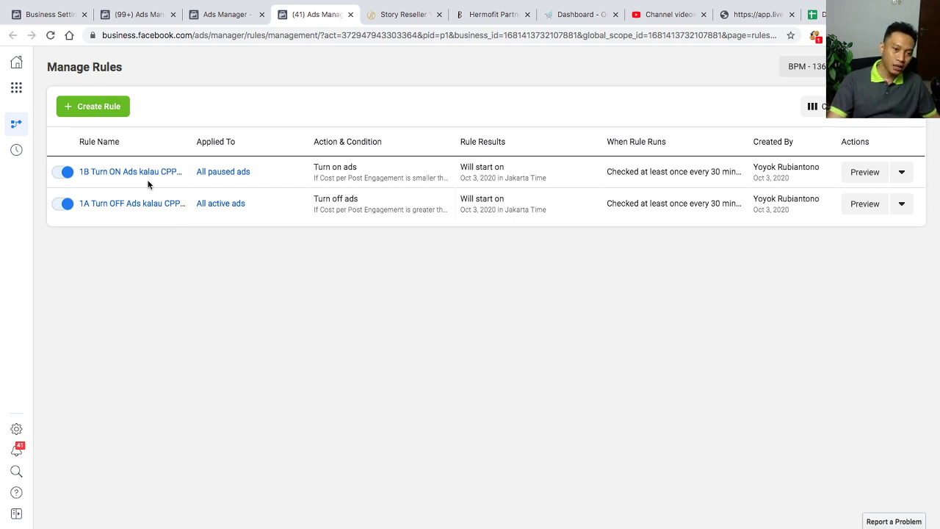
pyautogui.moveTo(669, 8)
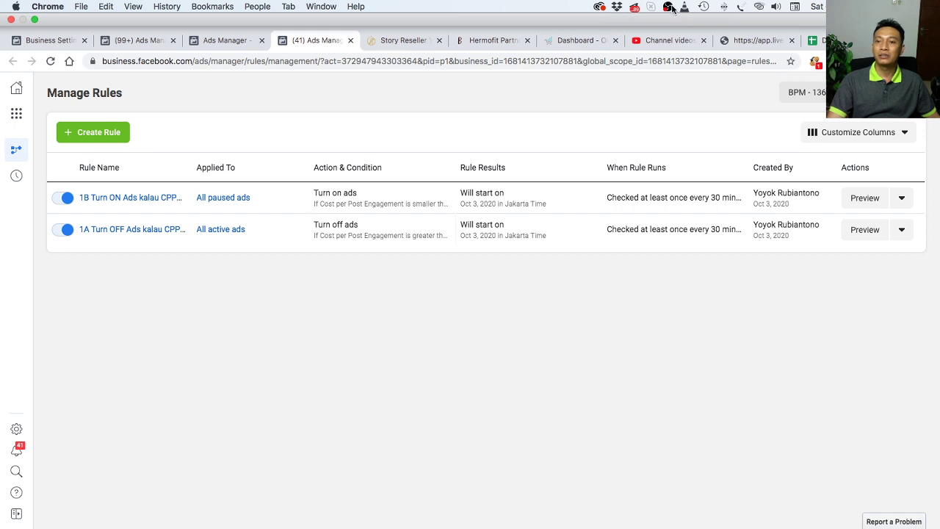